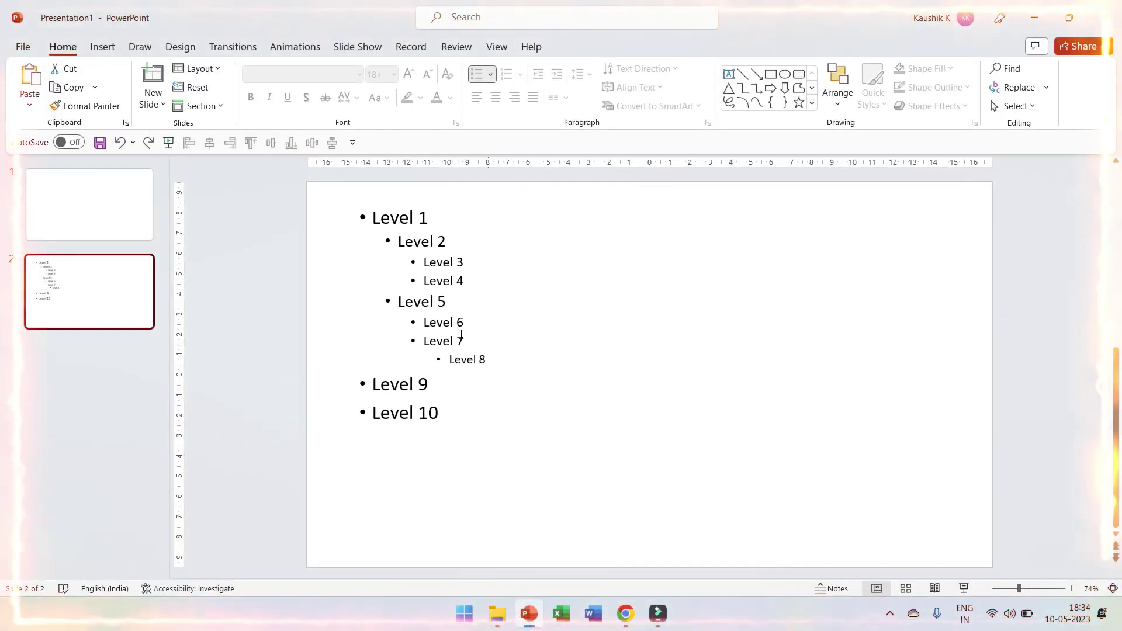
Switch back to the open presentation and select the slide's empty content placeholder
left_click(453, 336)
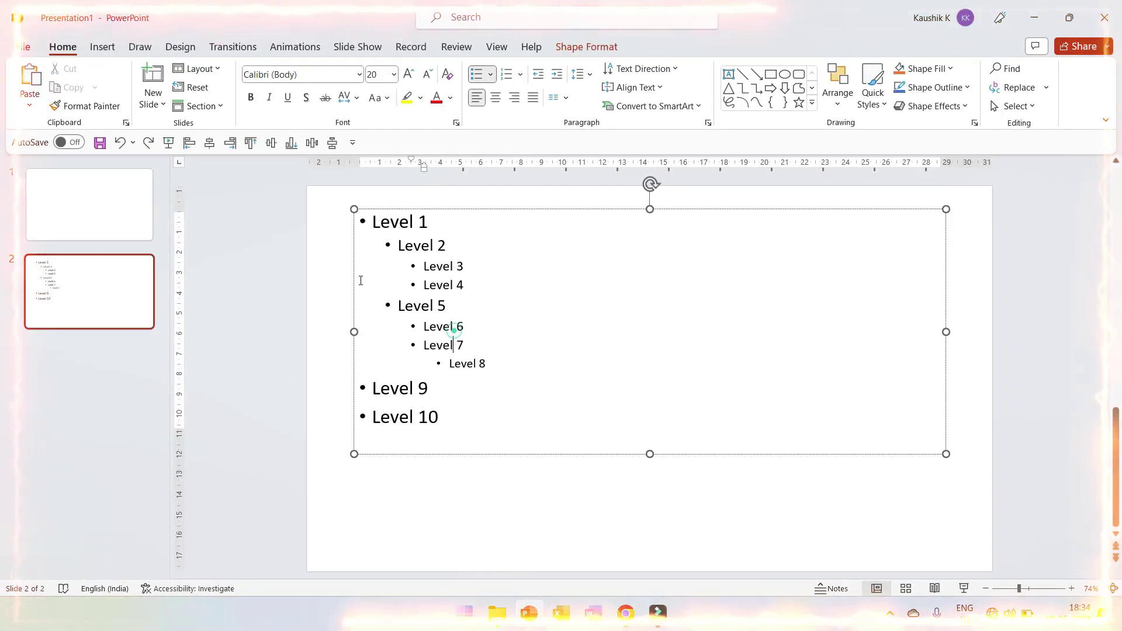
left_click(391, 210)
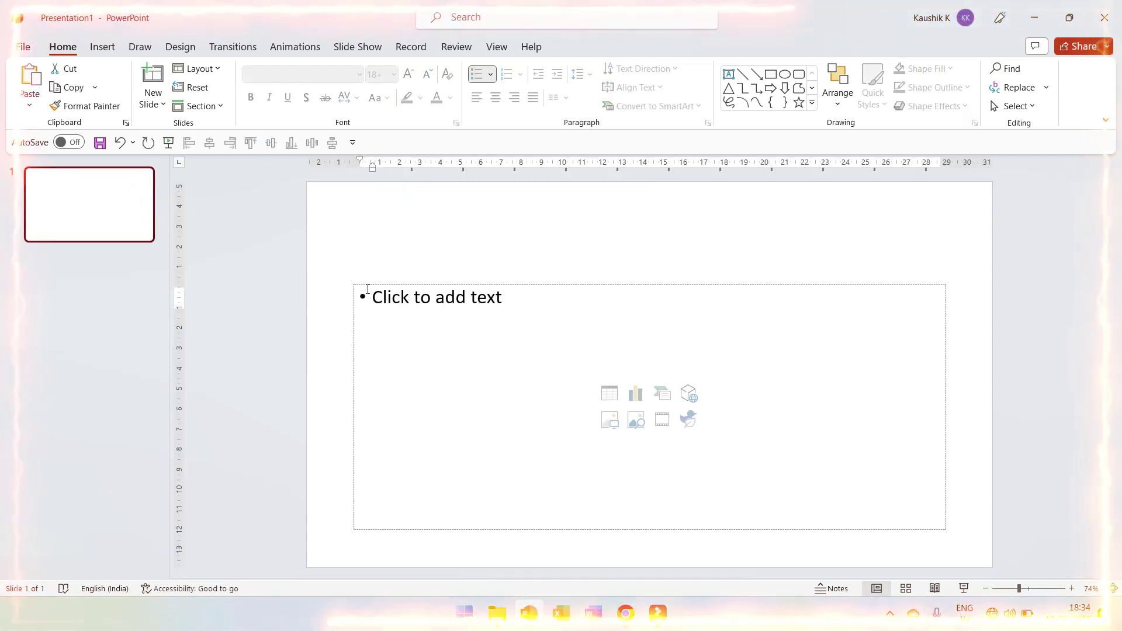
left_click(367, 291)
Move the placeholder toward the top-left and stretch it down-right to cover most of the slide
left_click_drag(372, 280, 343, 205)
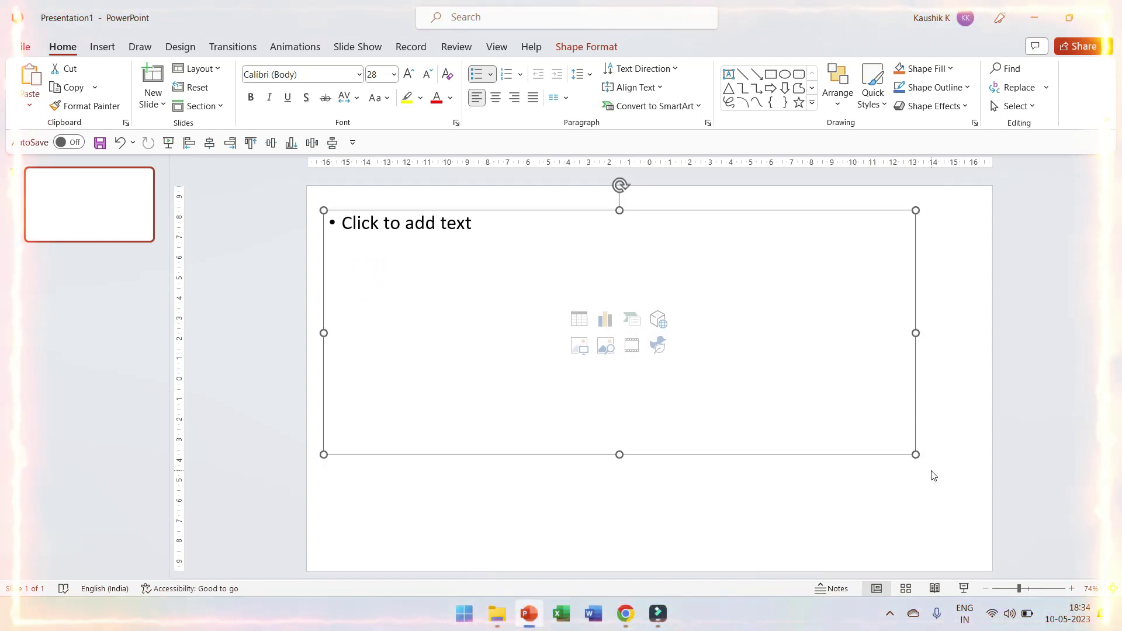
left_click_drag(915, 454, 981, 531)
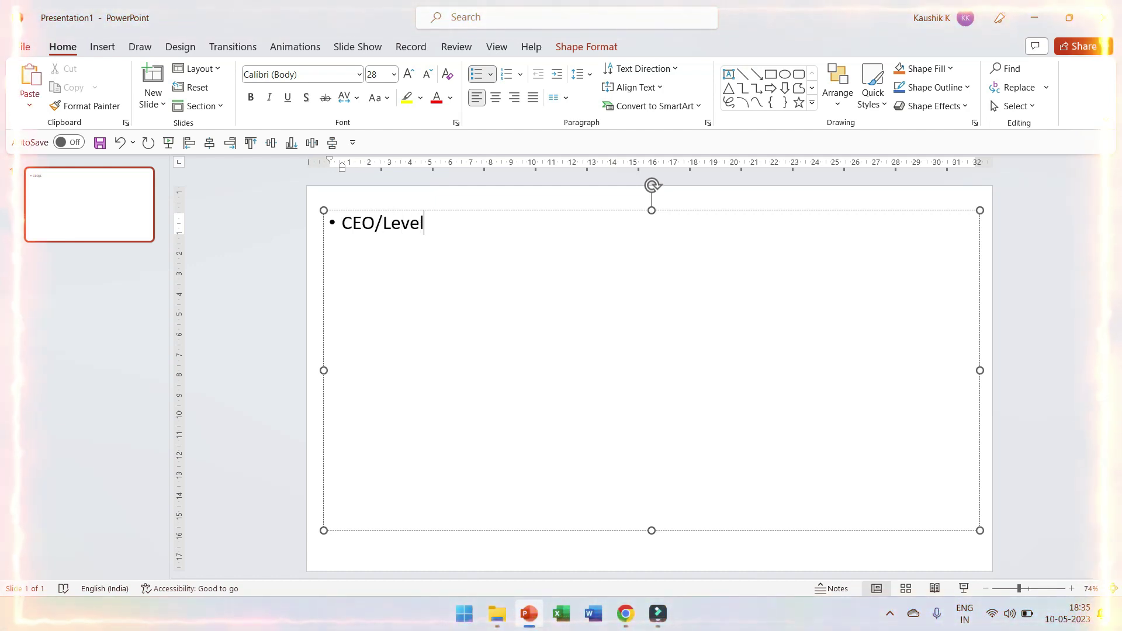
type(" 1")
Enter ten bullets — CEO/Level 1, VP/Level 2, Level 3 through Level 10 — with no trailing empty bullet
key("Return")
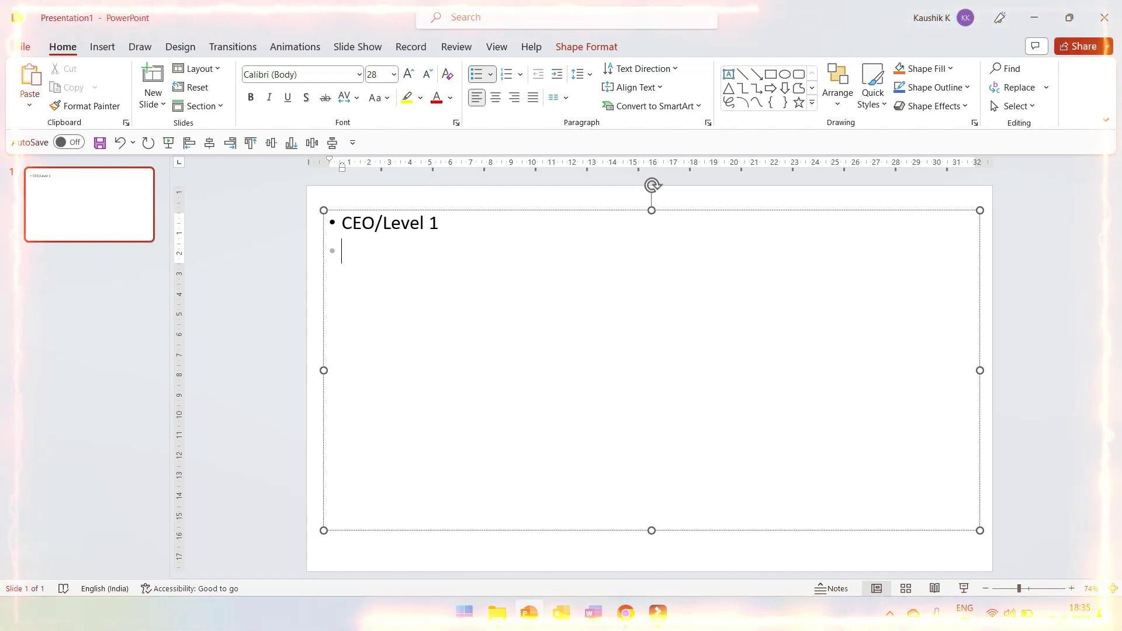
type("VP/Le")
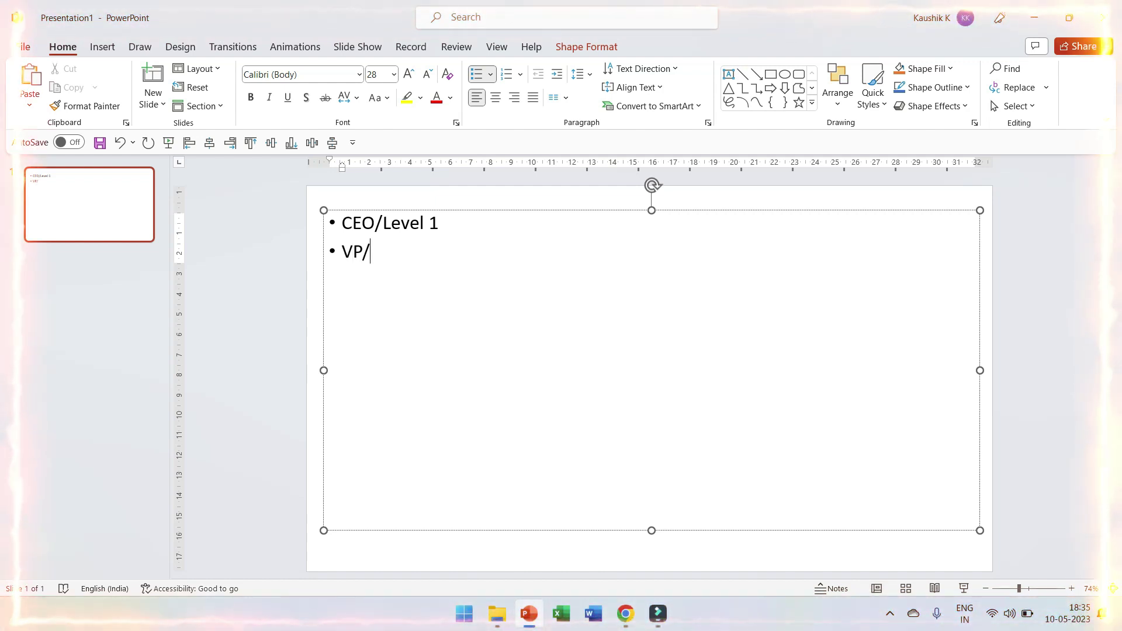
type("vel")
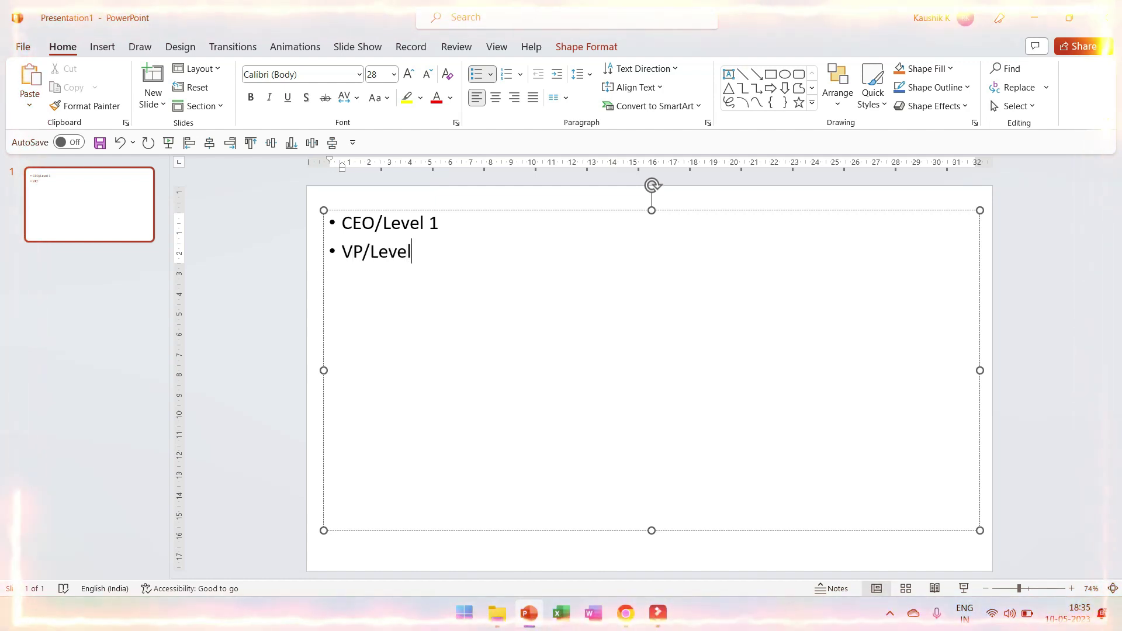
type(" 2")
key("Return")
type("L")
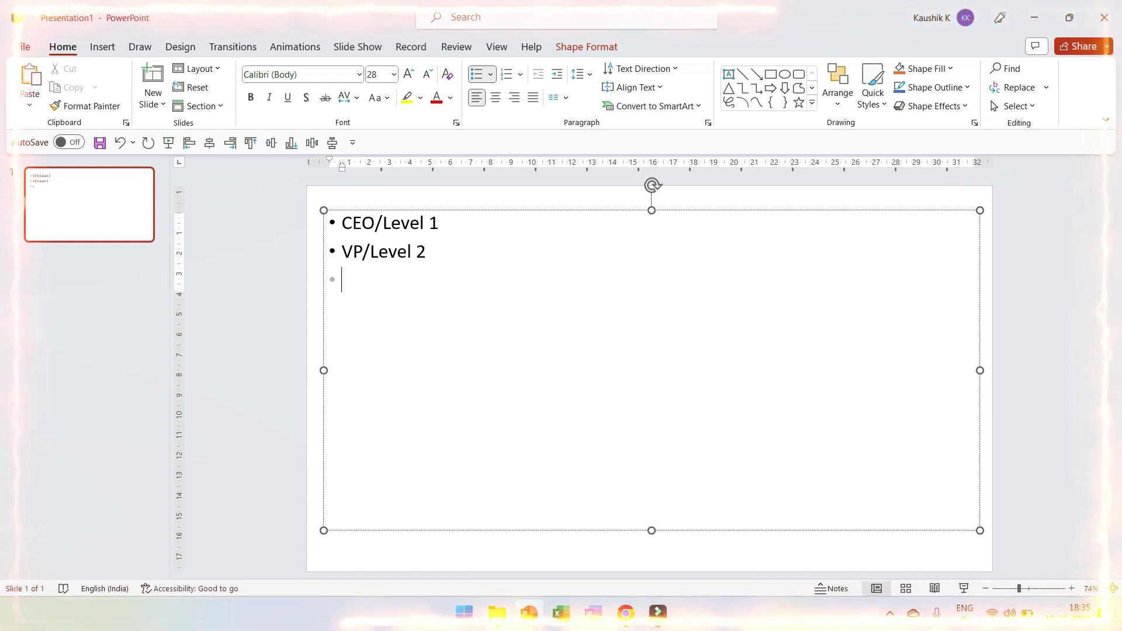
type("Level3")
key("Return")
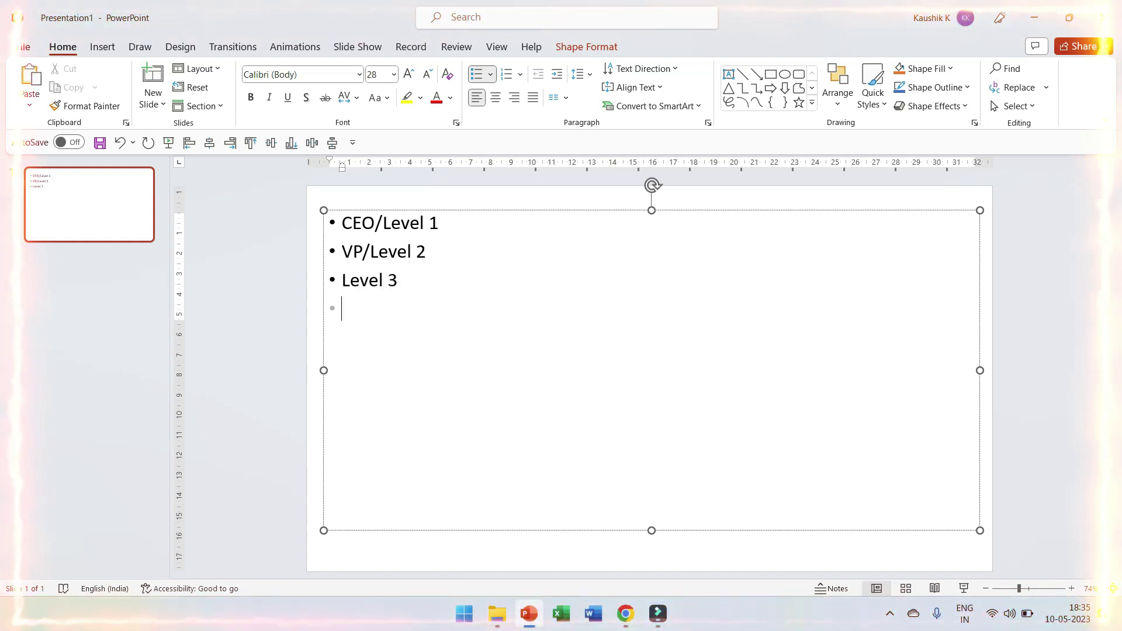
type("Leve;")
key("BackSpace")
key("BackSpace")
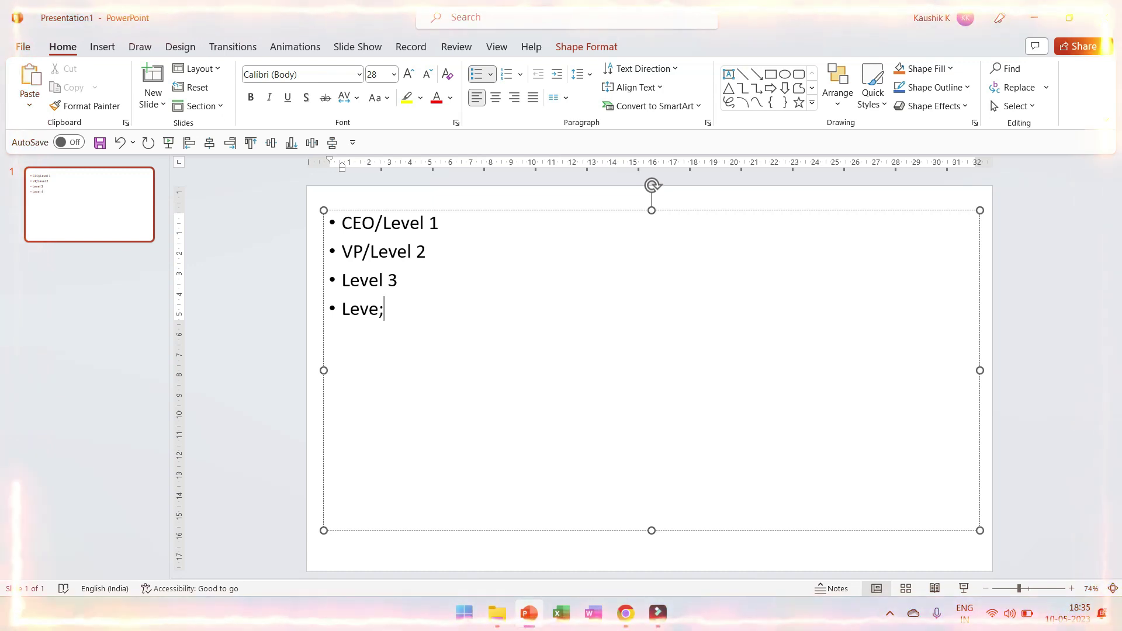
key("BackSpace")
type("l 4")
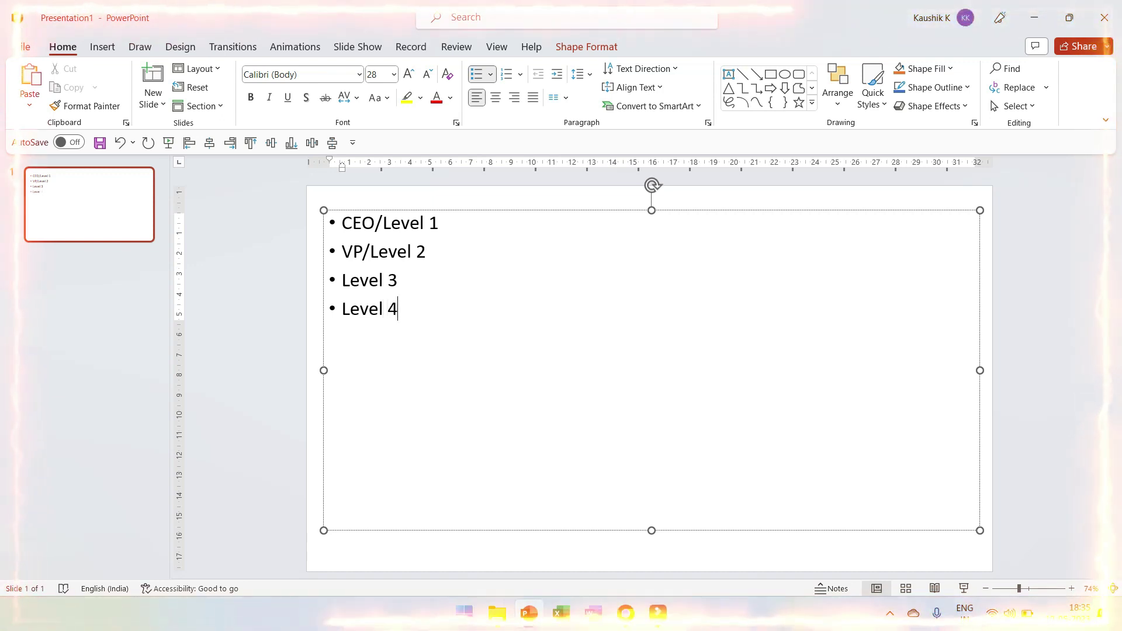
key("Return")
type("L")
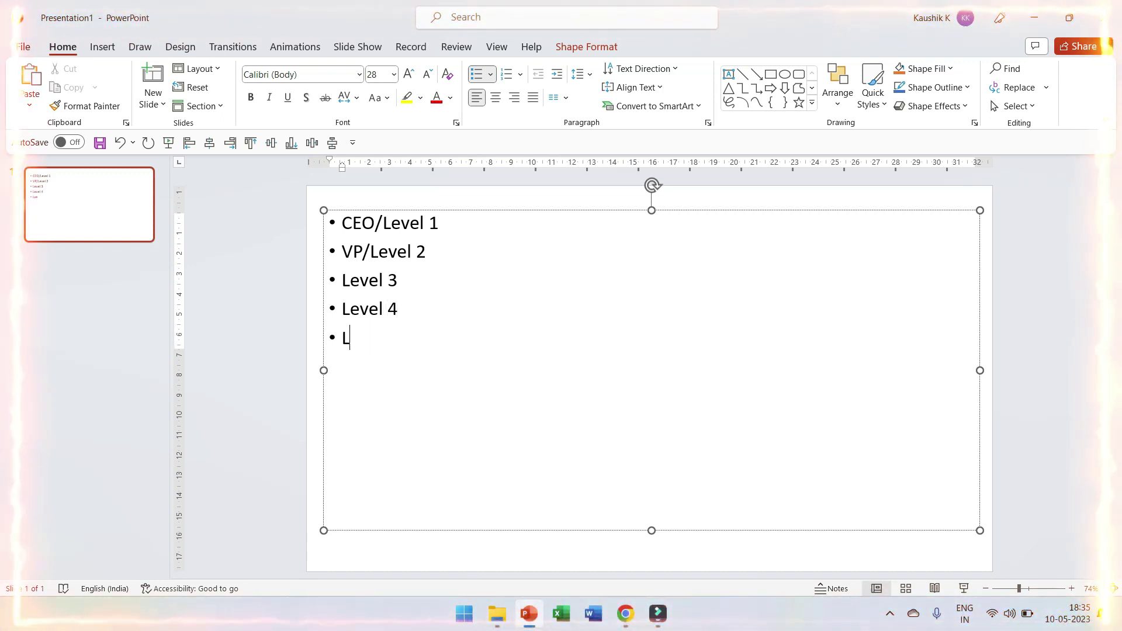
type("evel 5")
key("Return")
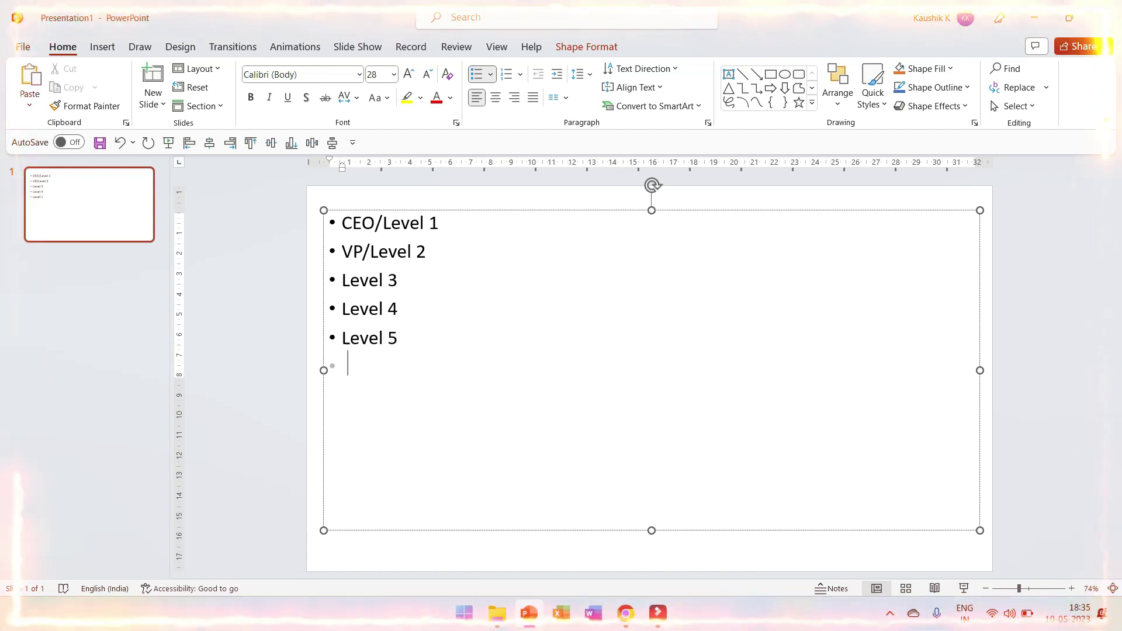
type("Level 6")
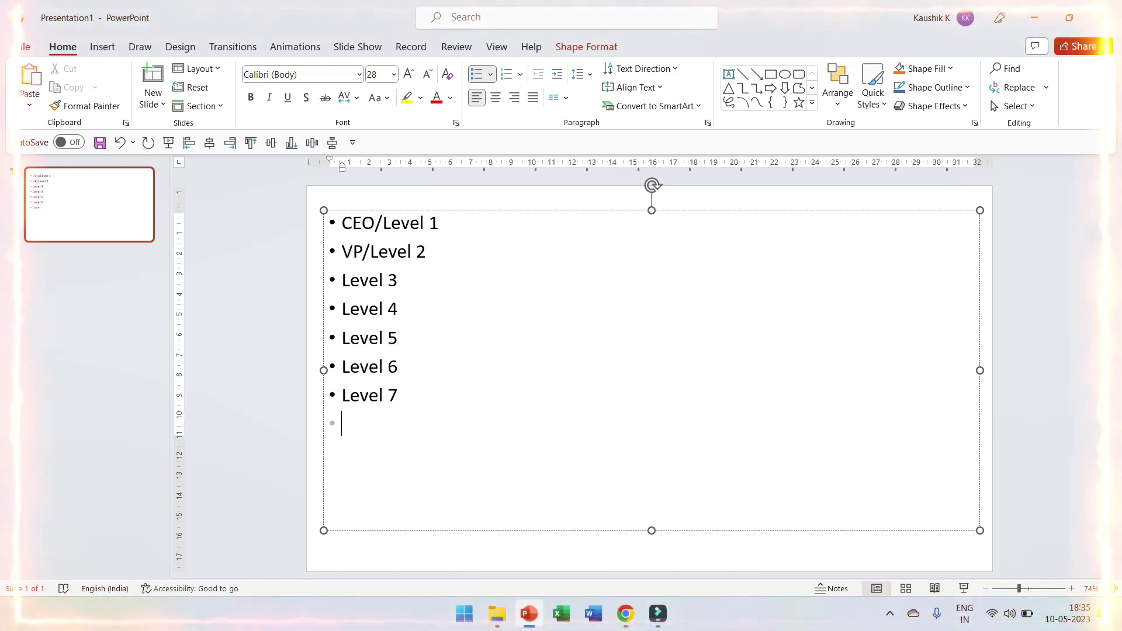
type("ev")
type("el 8")
key("Return")
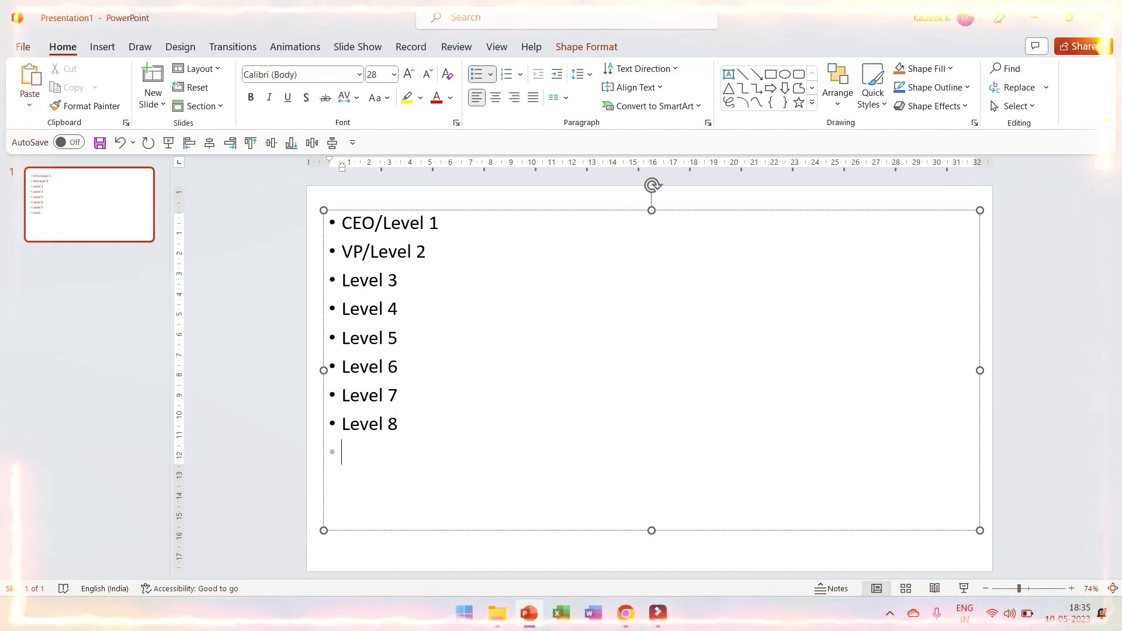
type("Level ")
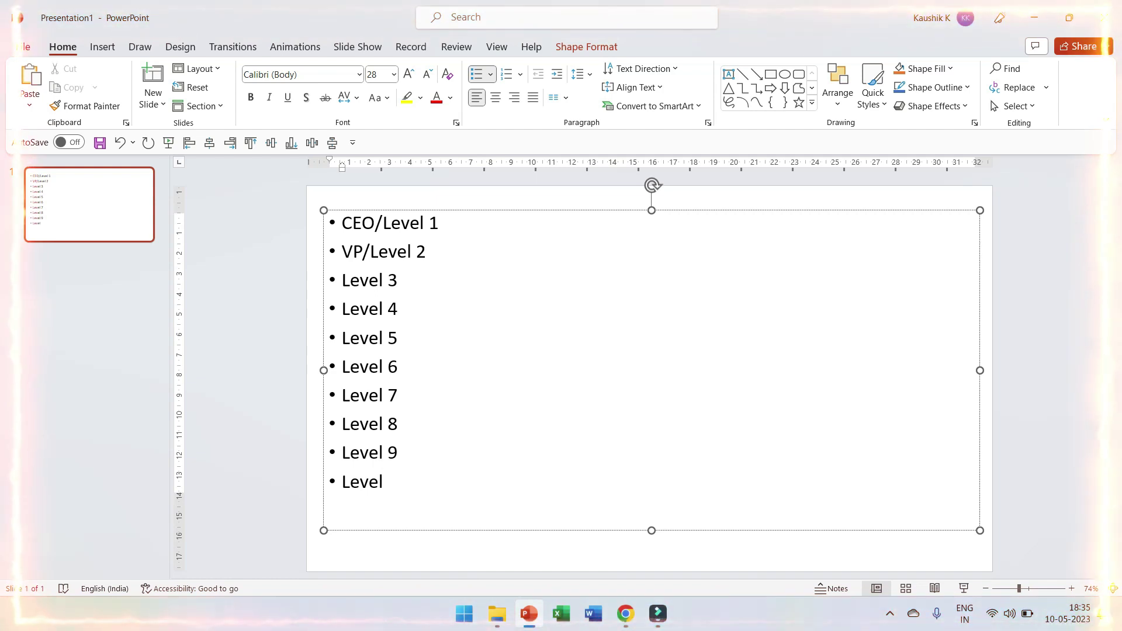
type("10")
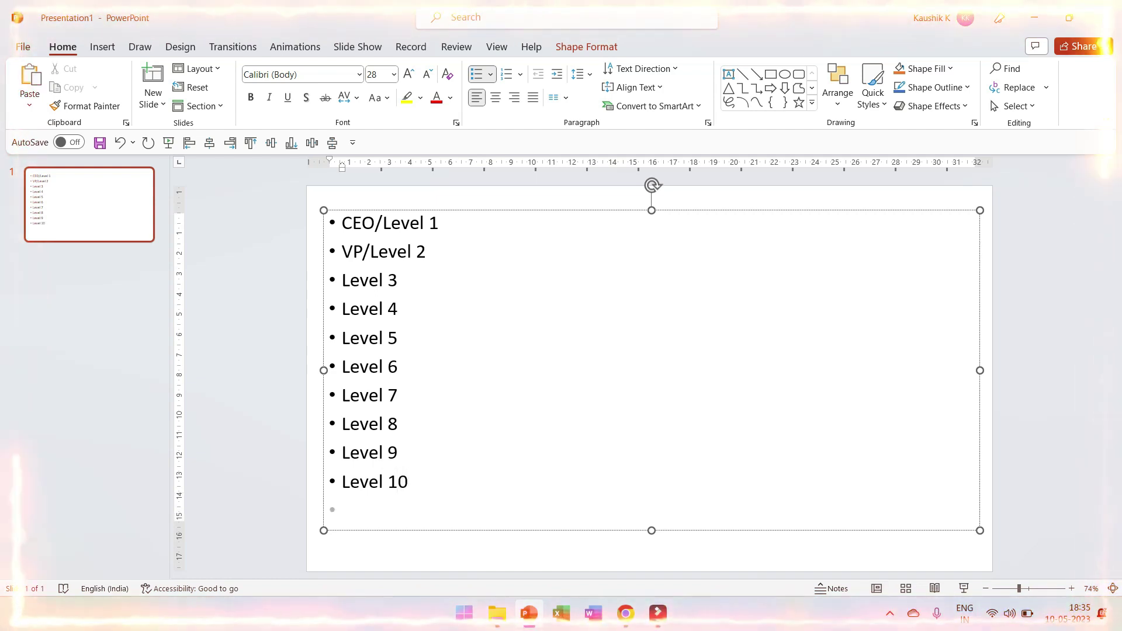
key("BackSpace")
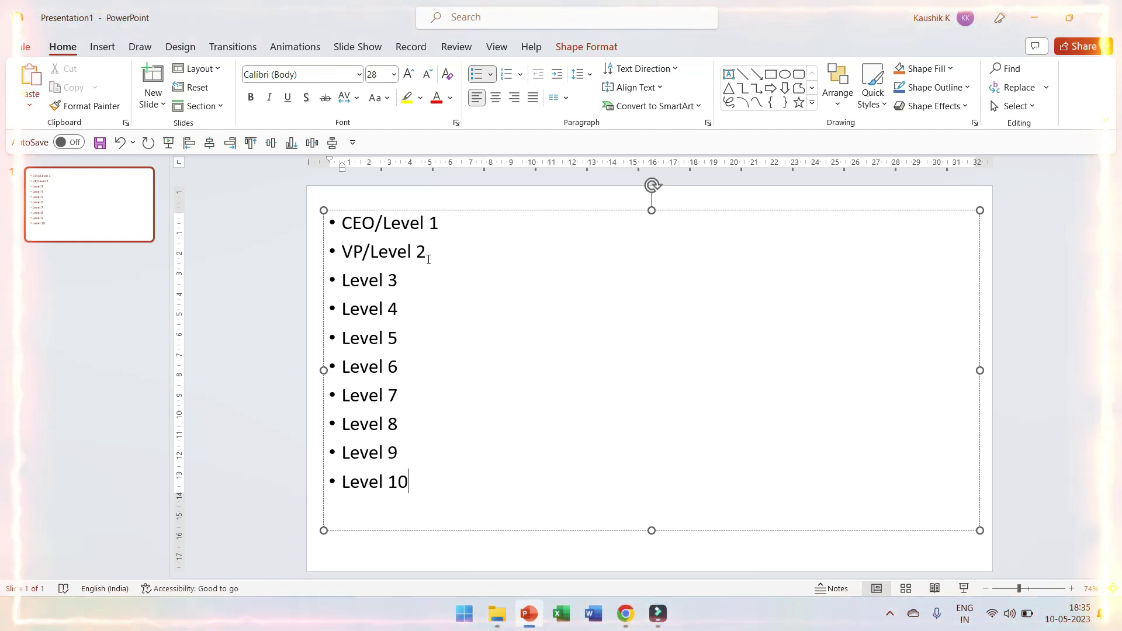
left_click(396, 251)
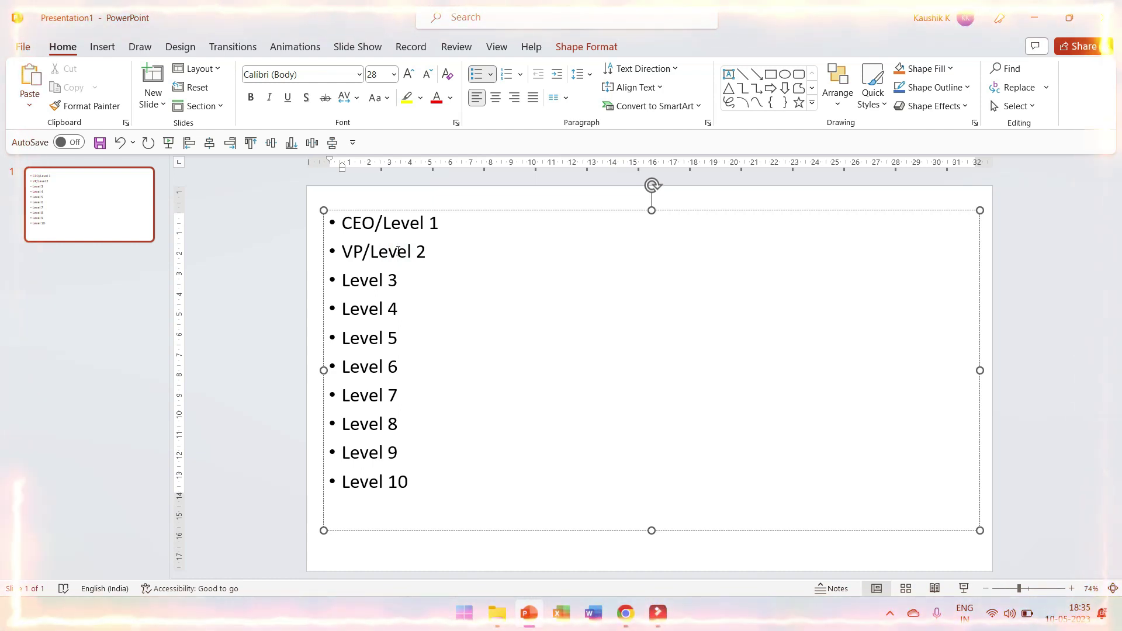
Demote VP/Level 2 with Levels 3-4 beneath it, and Level 5 with Level 6 beneath it, under CEO
key("alt+shift+Right")
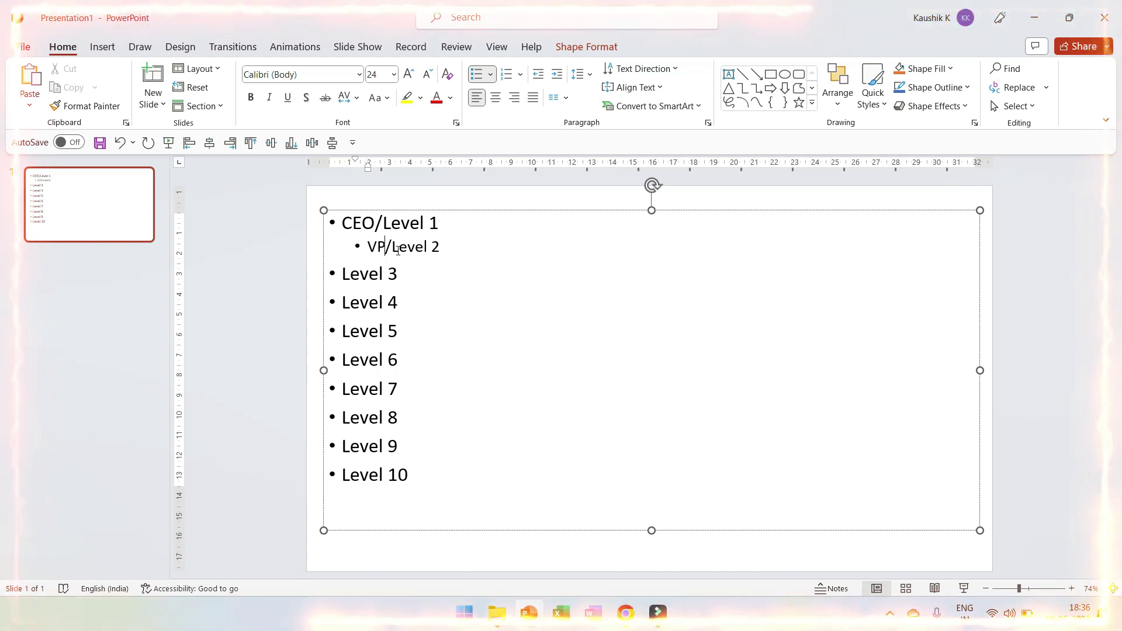
key("Down")
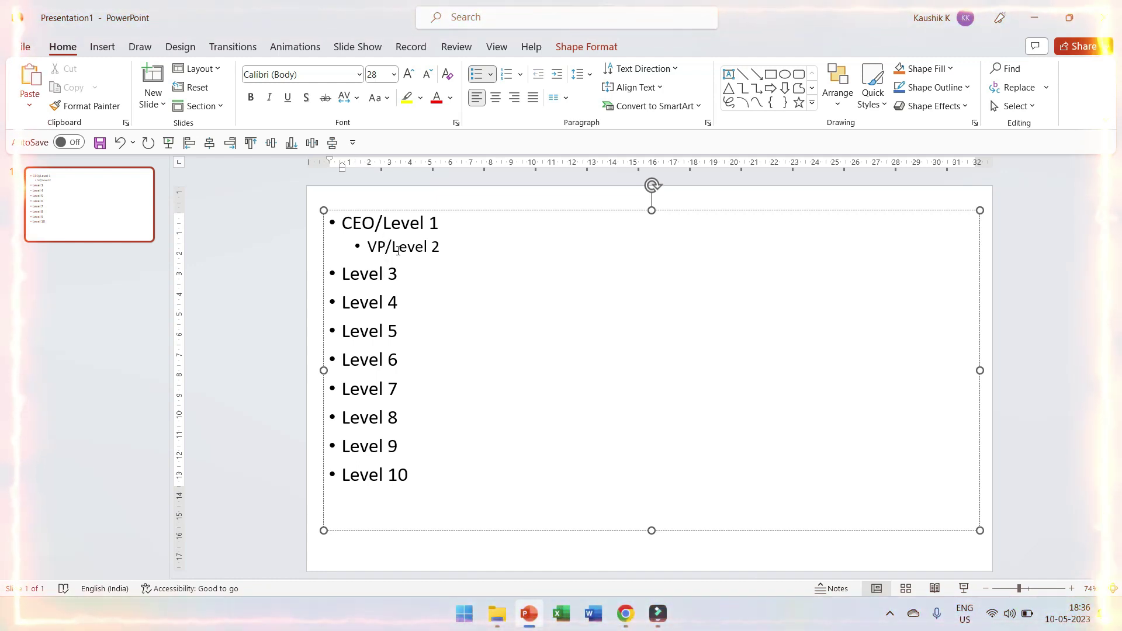
key("Tab")
key("Tab")
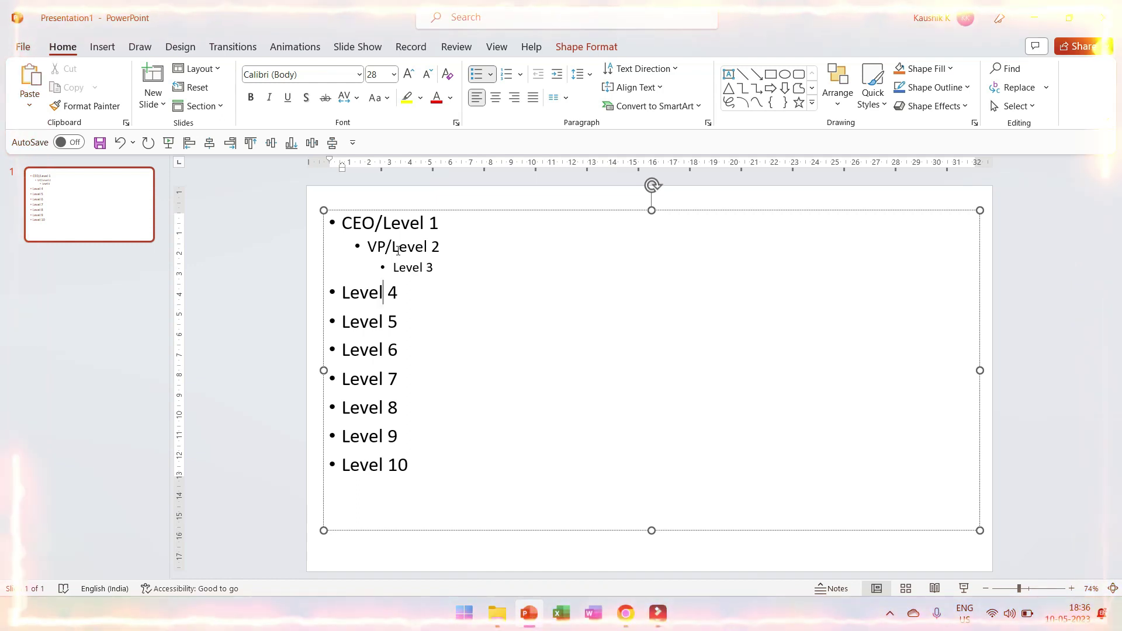
key("alt+shift+Right")
key("alt+shift+Right")
key("Down")
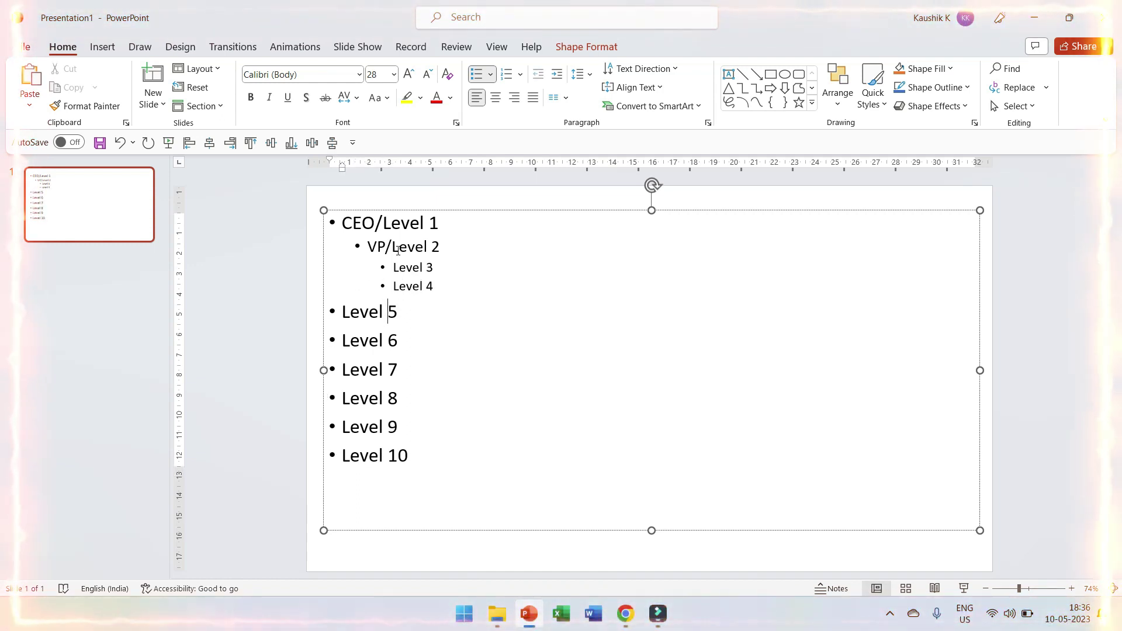
key("alt+shift+Right")
key("Down")
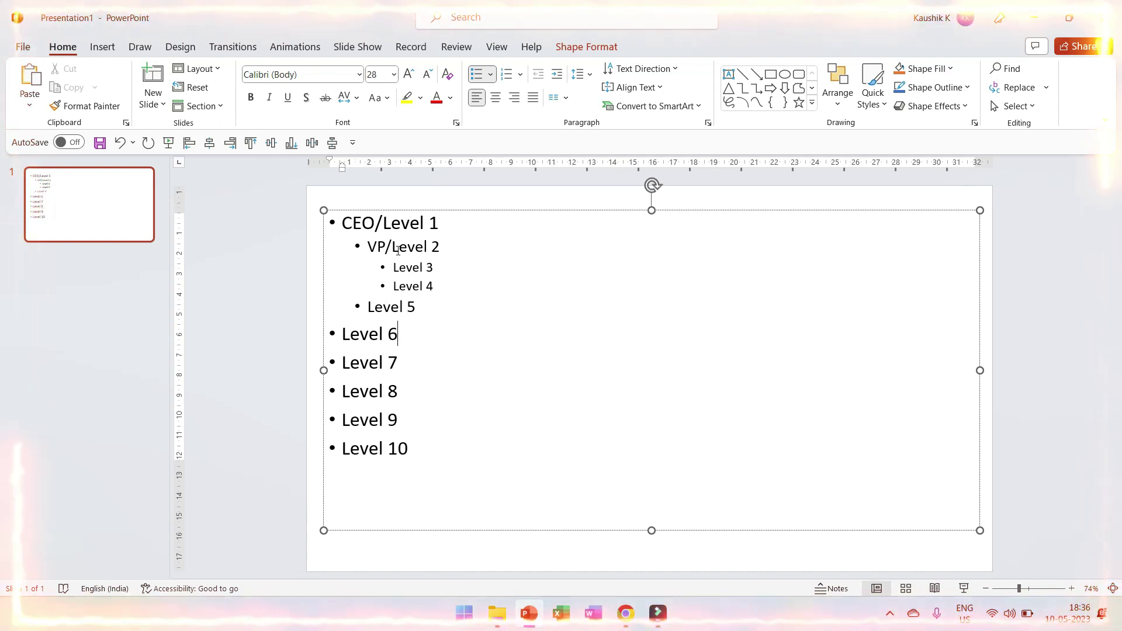
key("alt+shift+Right")
key("alt+shift+Right")
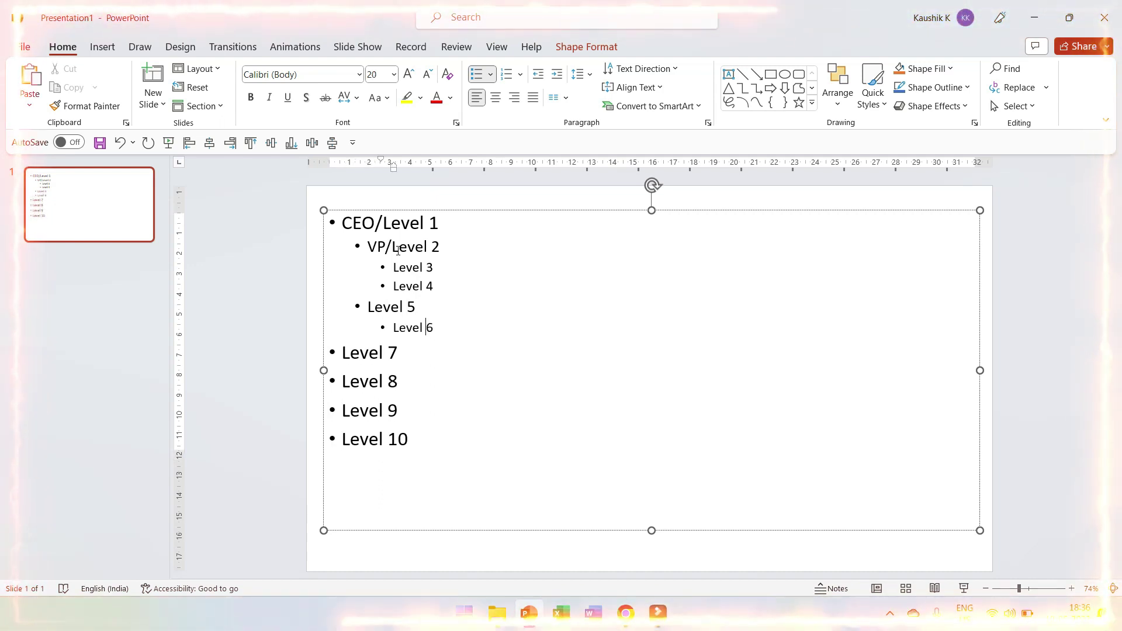
Demote Level 7 under Level 6 and Levels 9-10 under Level 8, then select all the list text
key("Down")
key("alt+shift+Right")
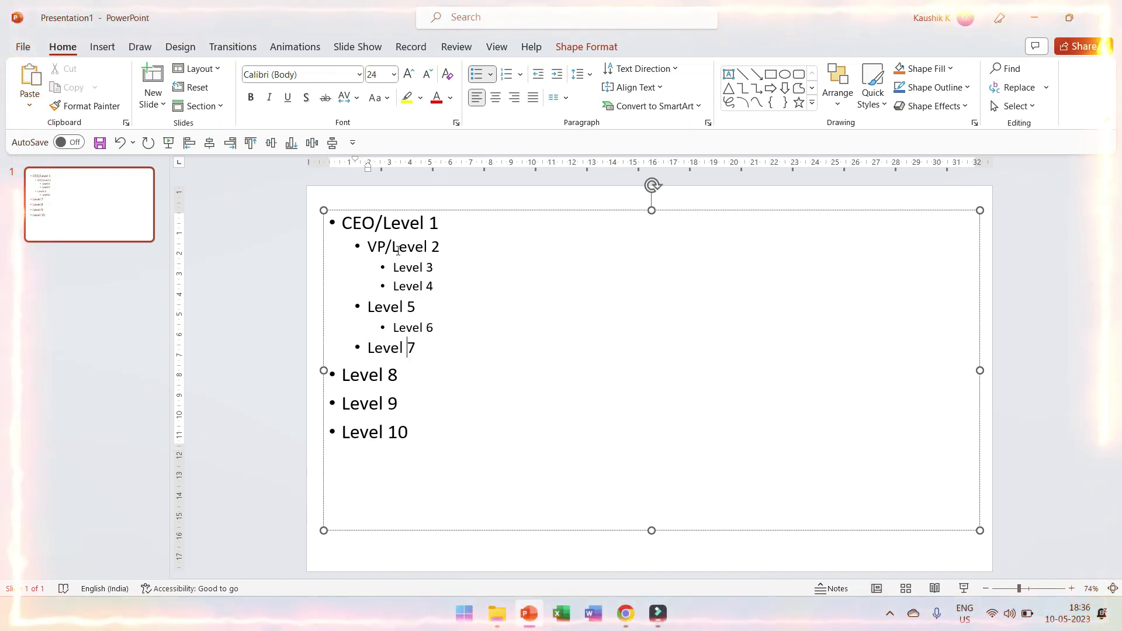
key("alt+shift+Right")
key("alt+shift+Right")
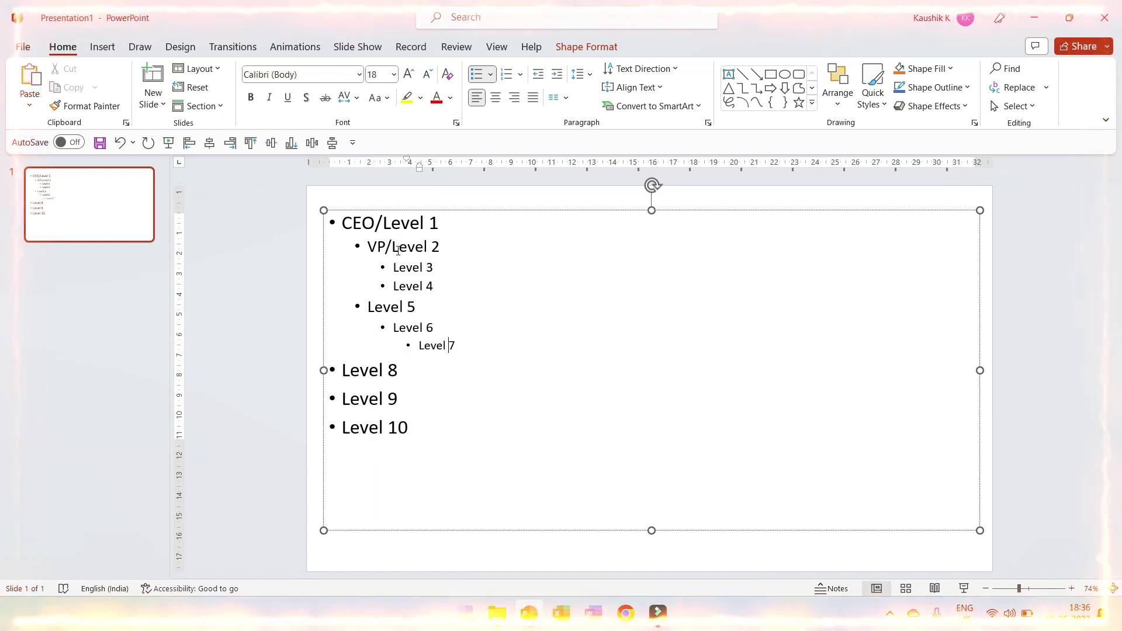
key("alt+shift+Right")
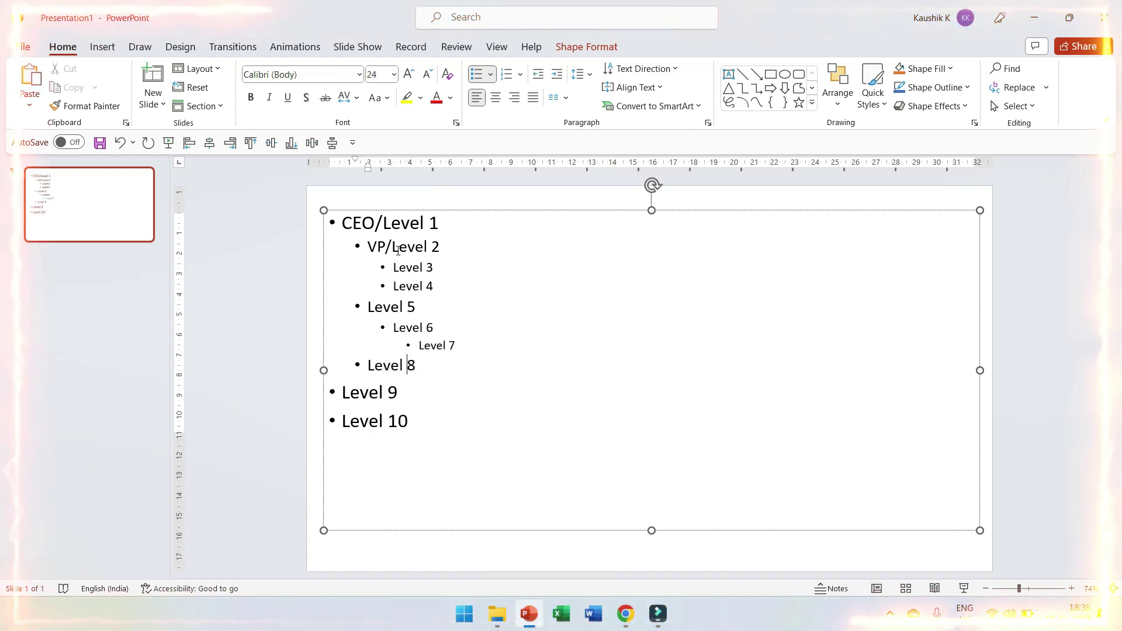
key("Down")
key("alt+shift+Right")
key("alt+shift+Right")
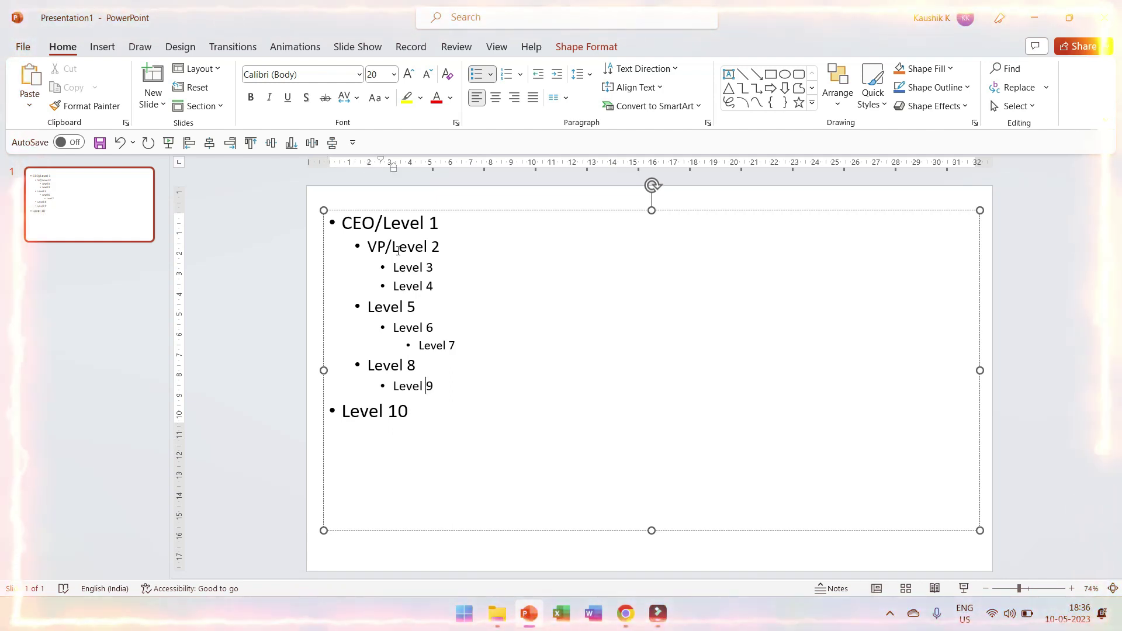
key("Down")
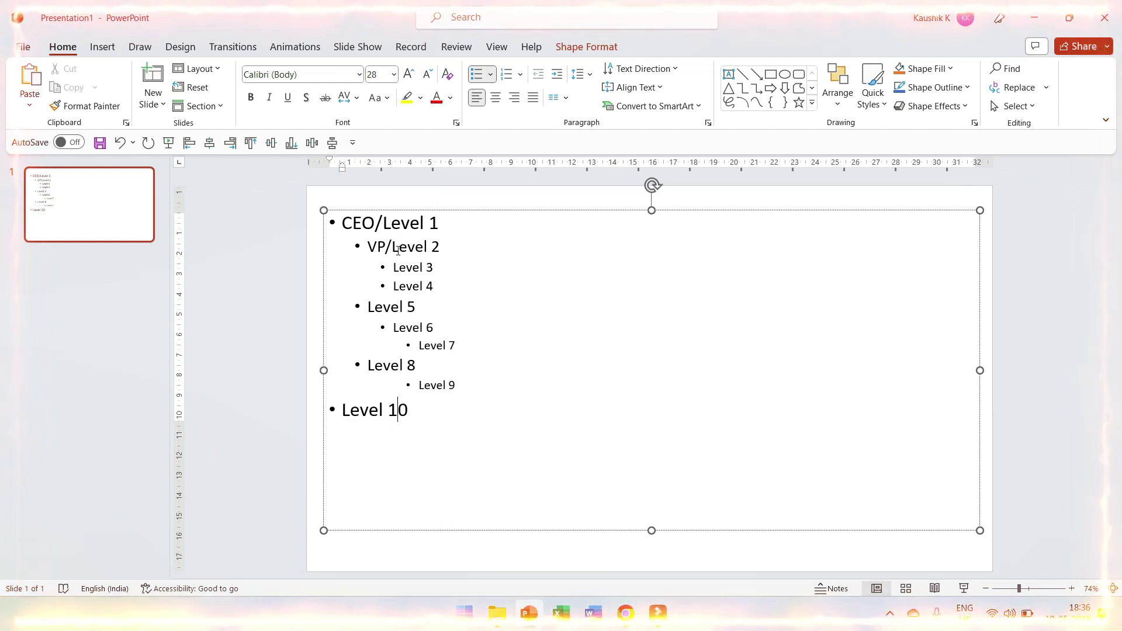
key("alt+shift+Right")
key("alt+shift+Right")
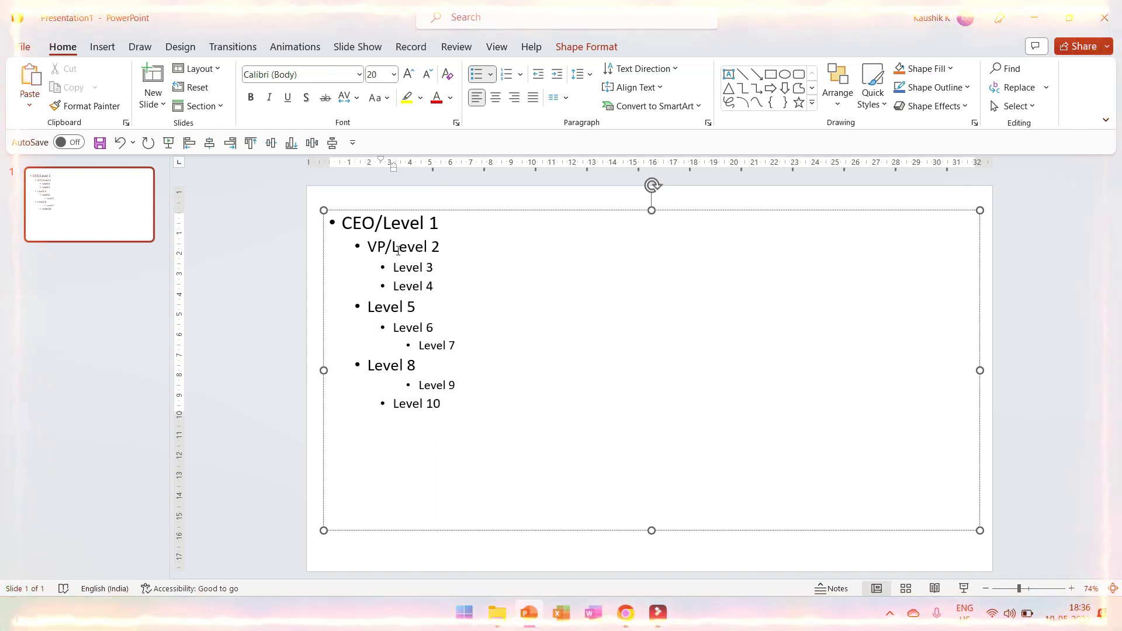
key("ctrl+a")
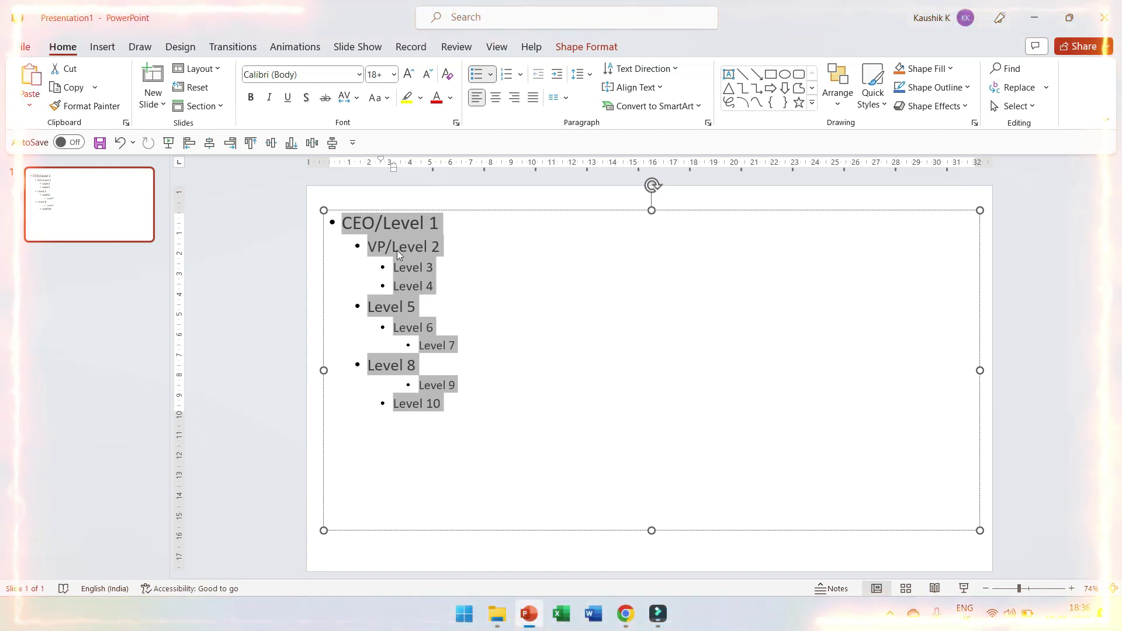
Convert the selected nested list to a SmartArt Organization Chart headed by CEO/Level 1
right_click(406, 265)
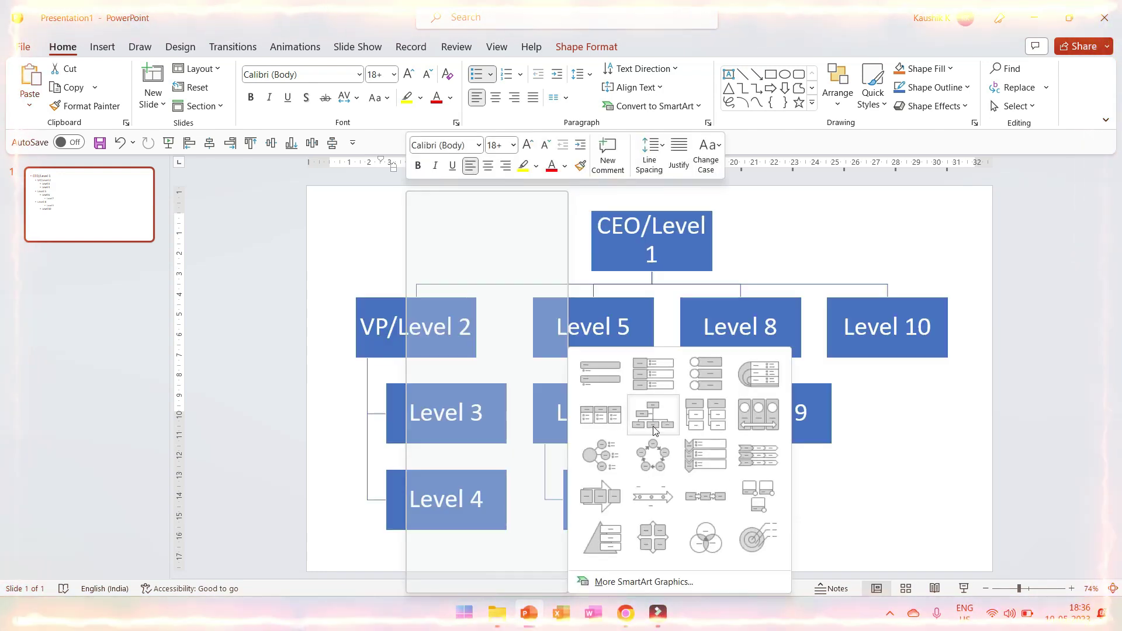
left_click(654, 431)
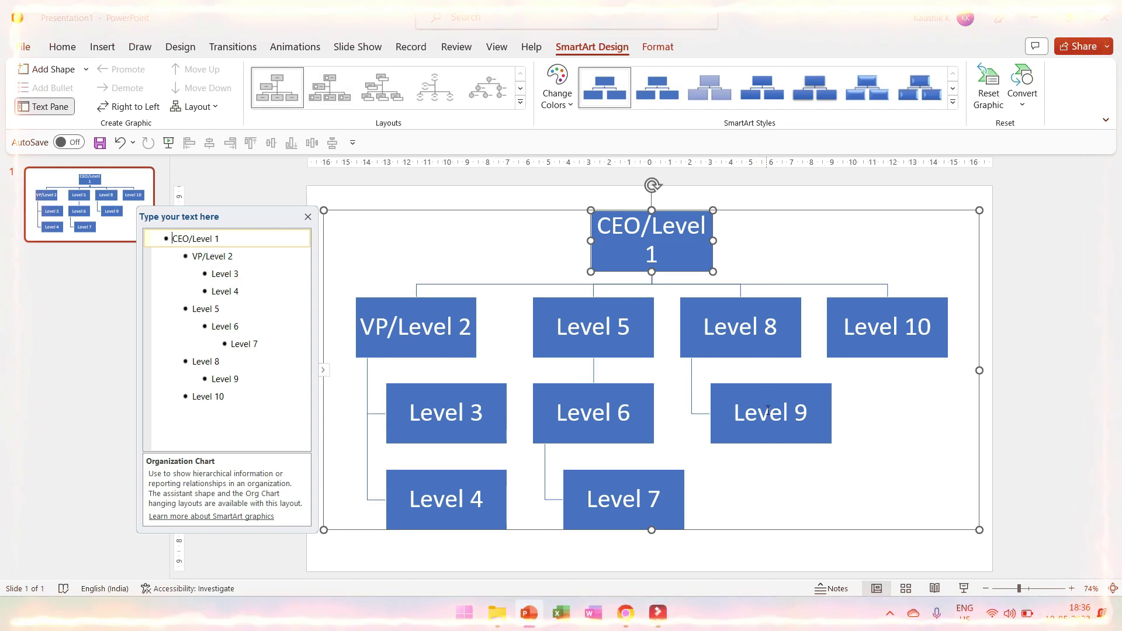
right_click(269, 233)
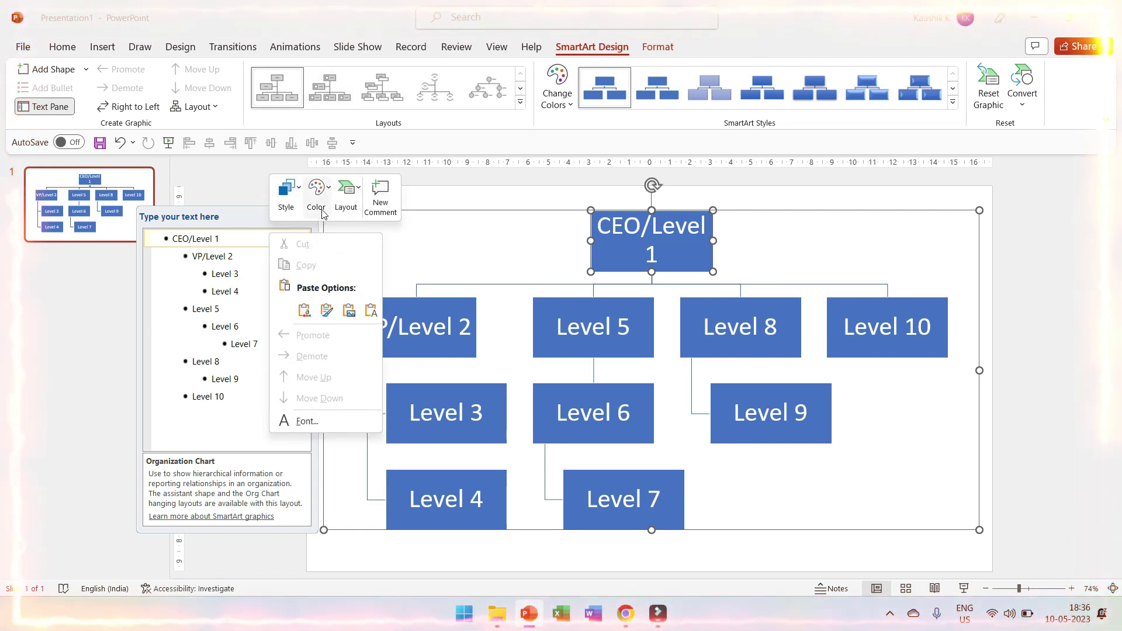
Apply the Colorful Range - Accent Colors 3 to 4 scheme to the org chart
left_click(312, 234)
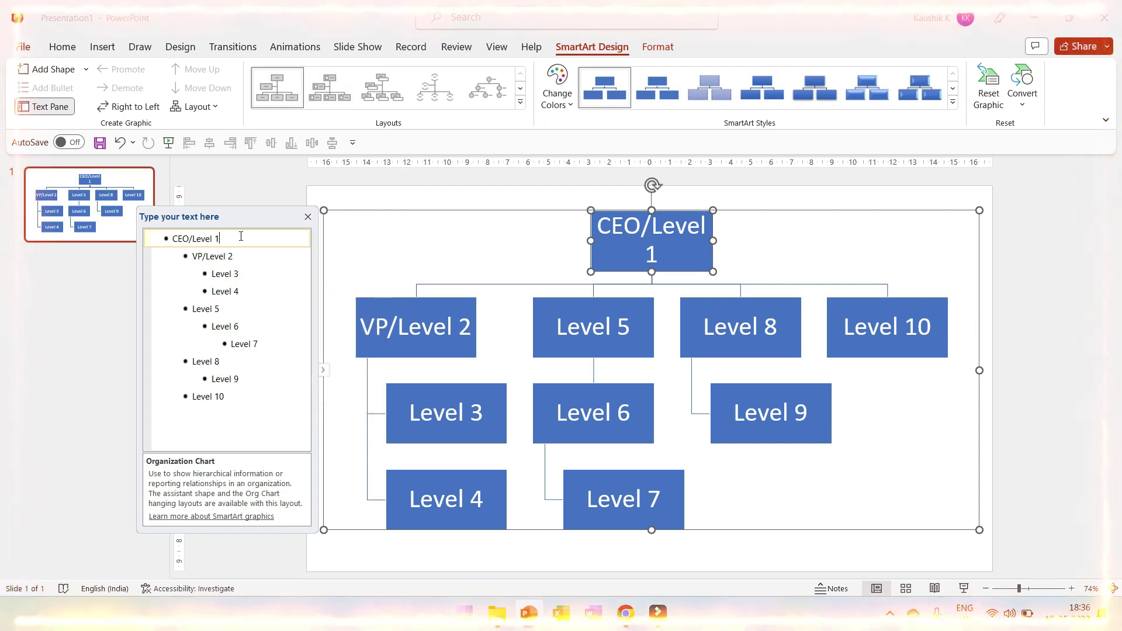
right_click(240, 235)
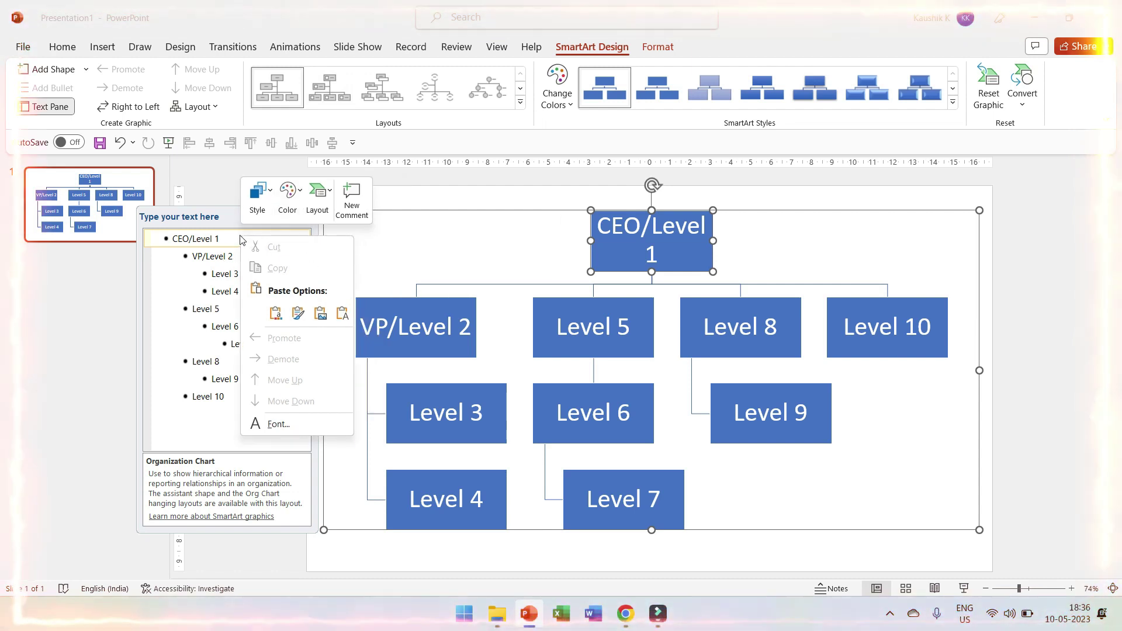
left_click(288, 195)
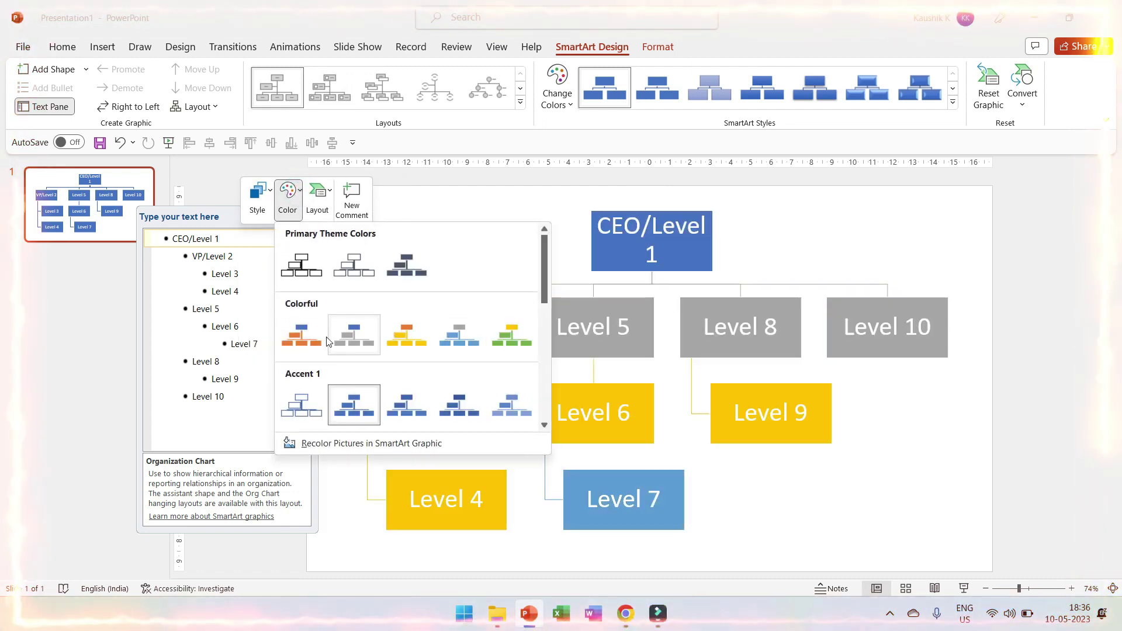
scroll(381, 350, "down", 2)
scroll(381, 349, "down", 2)
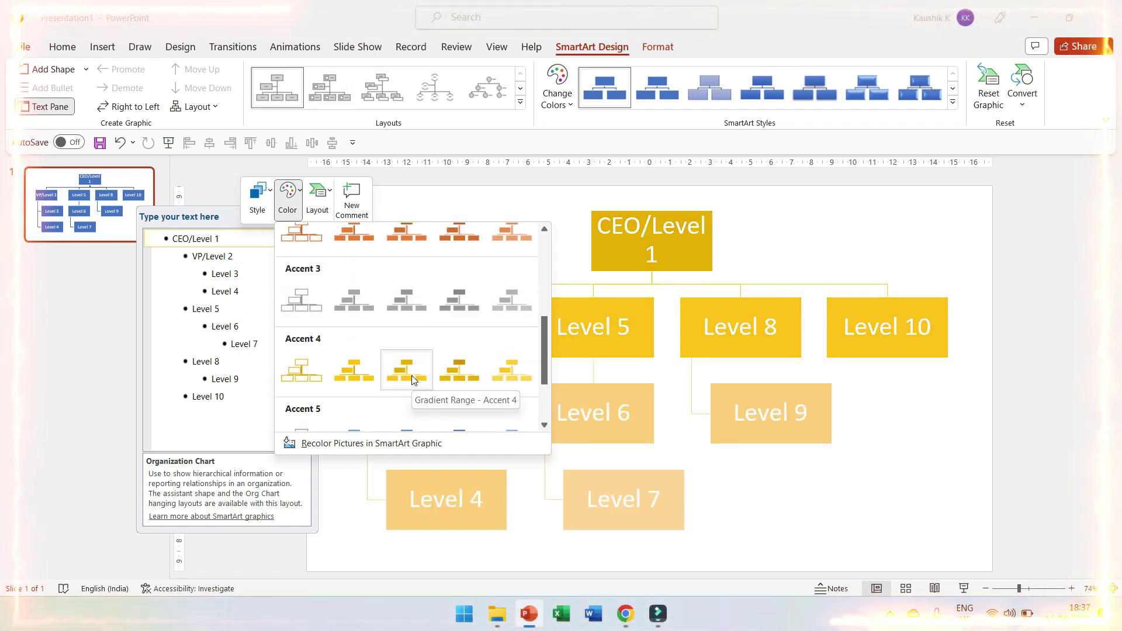
scroll(408, 322, "down", 1)
scroll(406, 298, "up", 2)
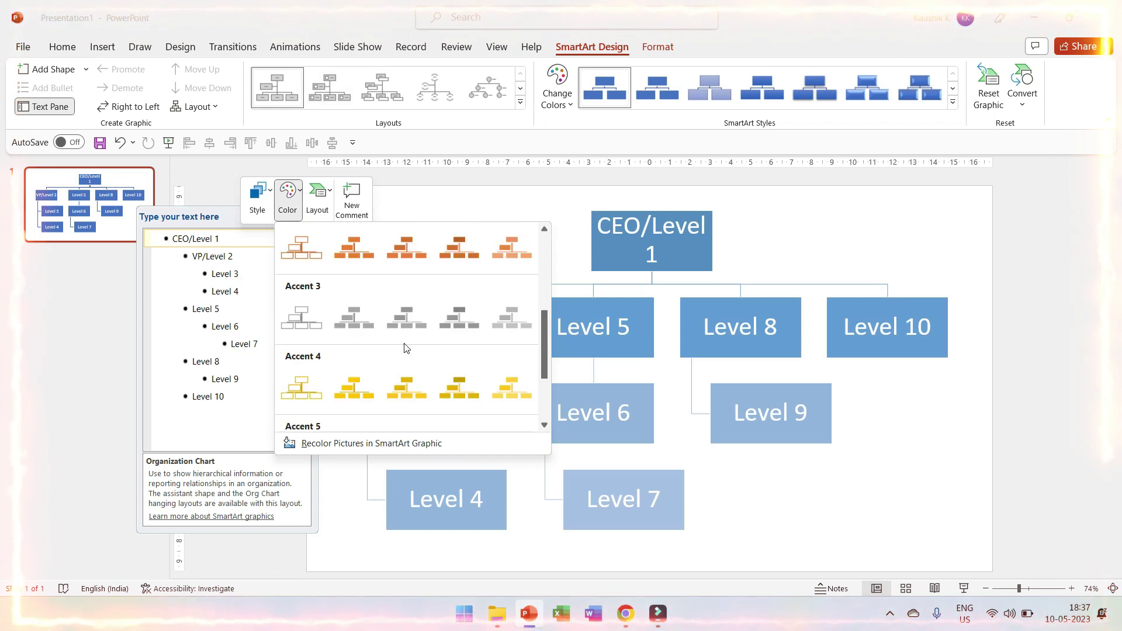
scroll(368, 325, "up", 2)
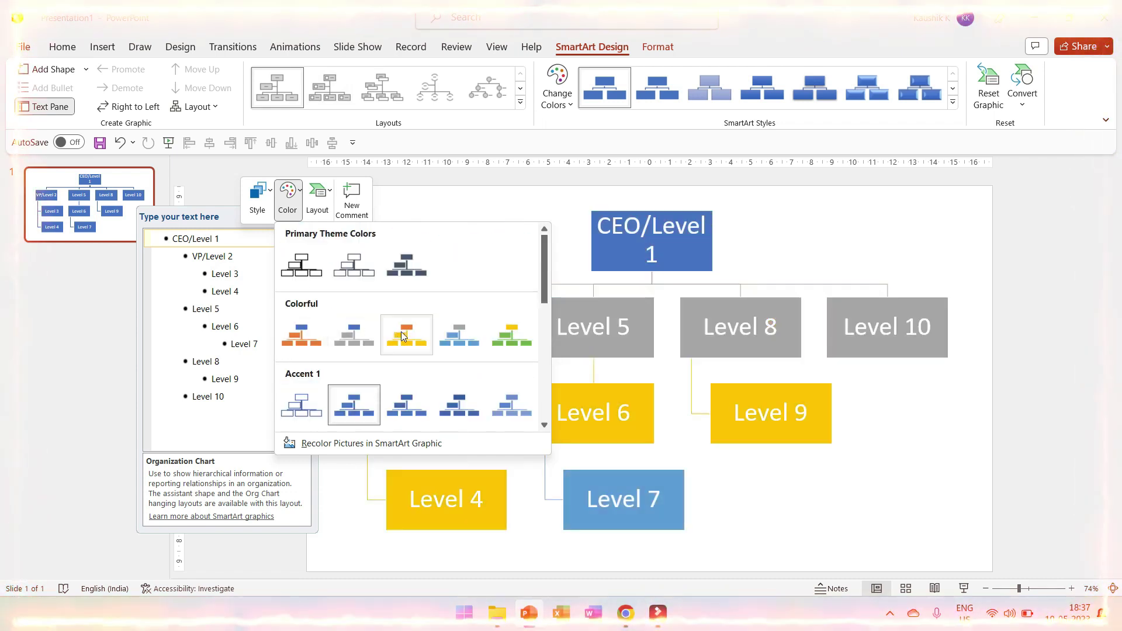
left_click(405, 338)
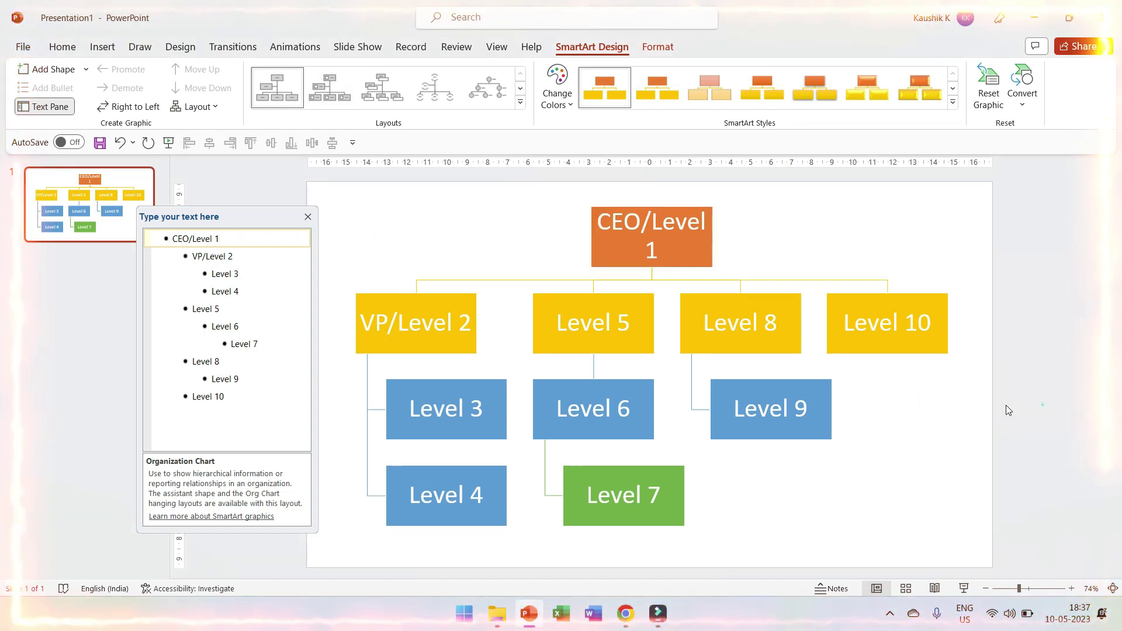
left_click(1042, 404)
left_click(438, 240)
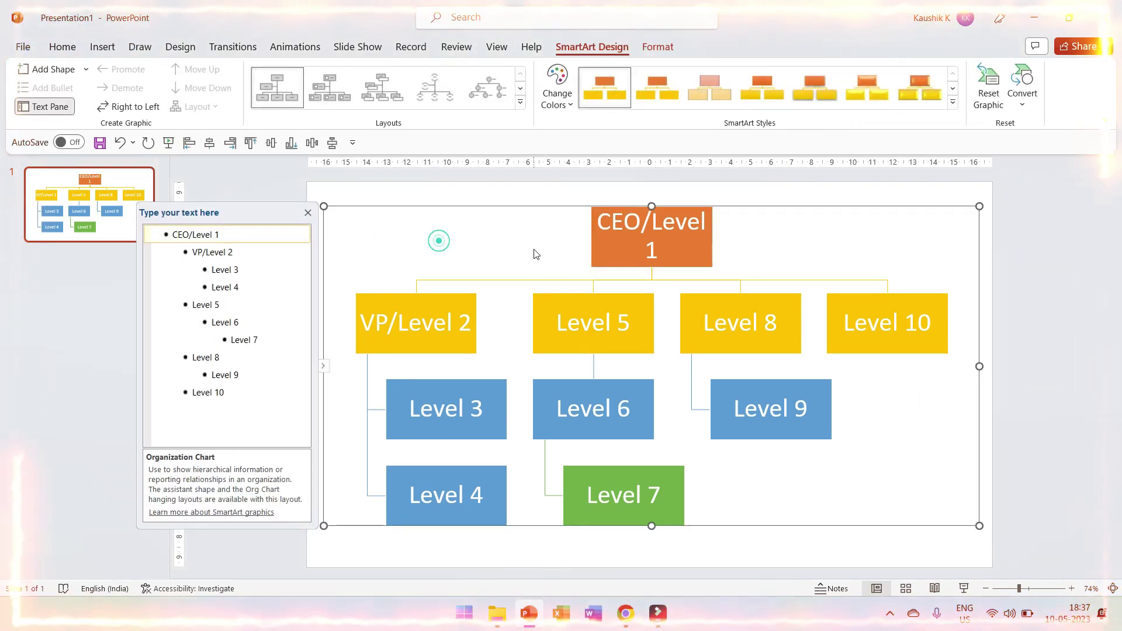
left_click(439, 207)
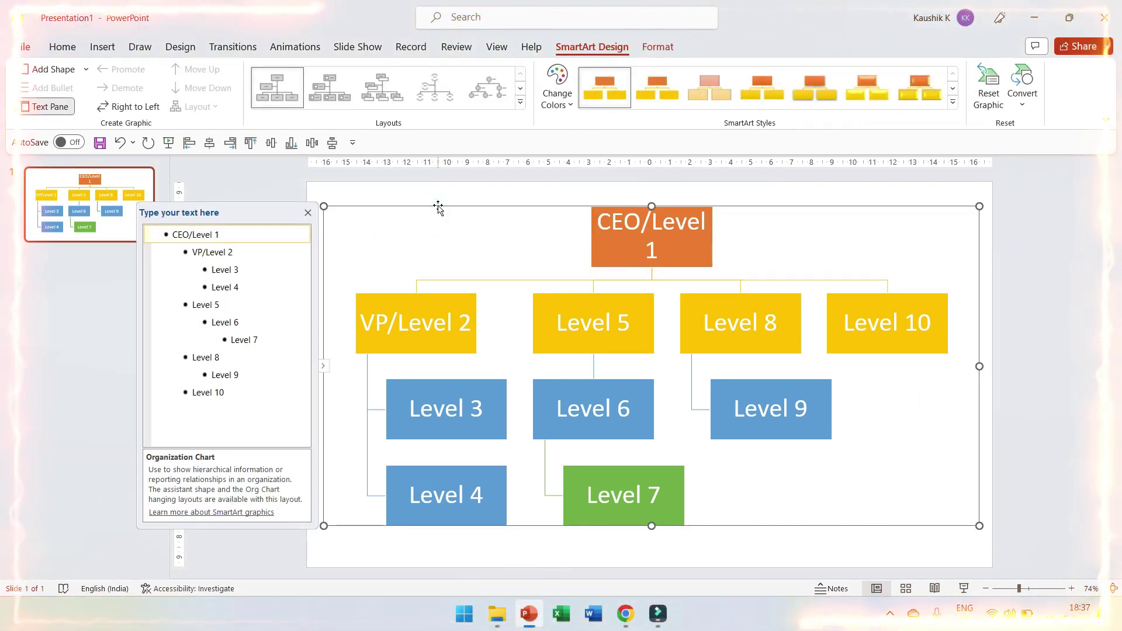
left_click(503, 210)
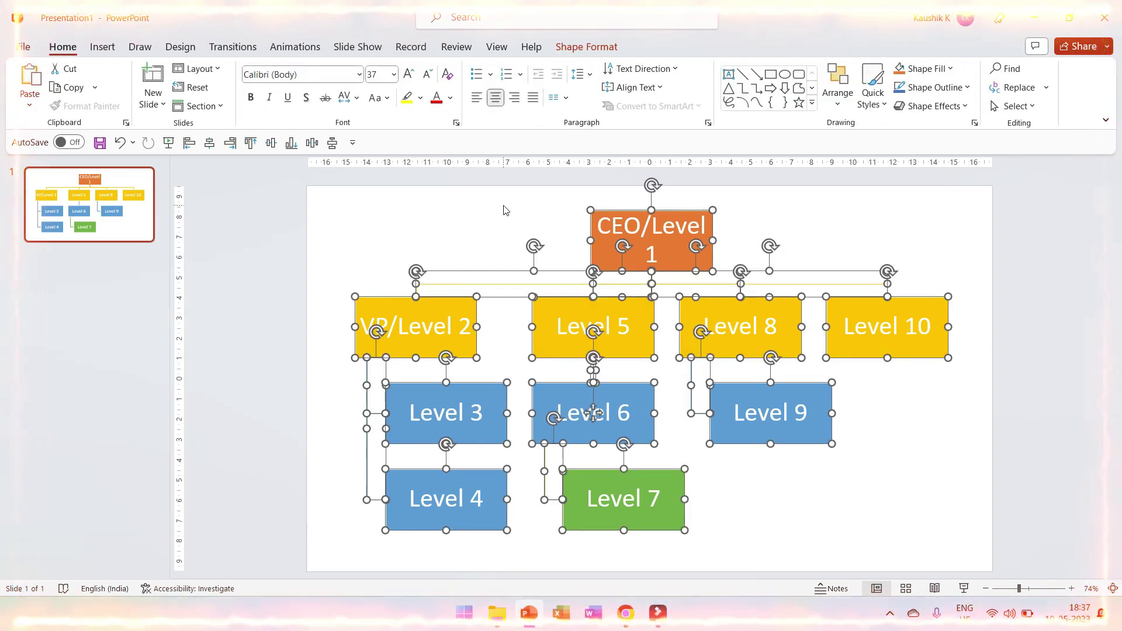
left_click(506, 229)
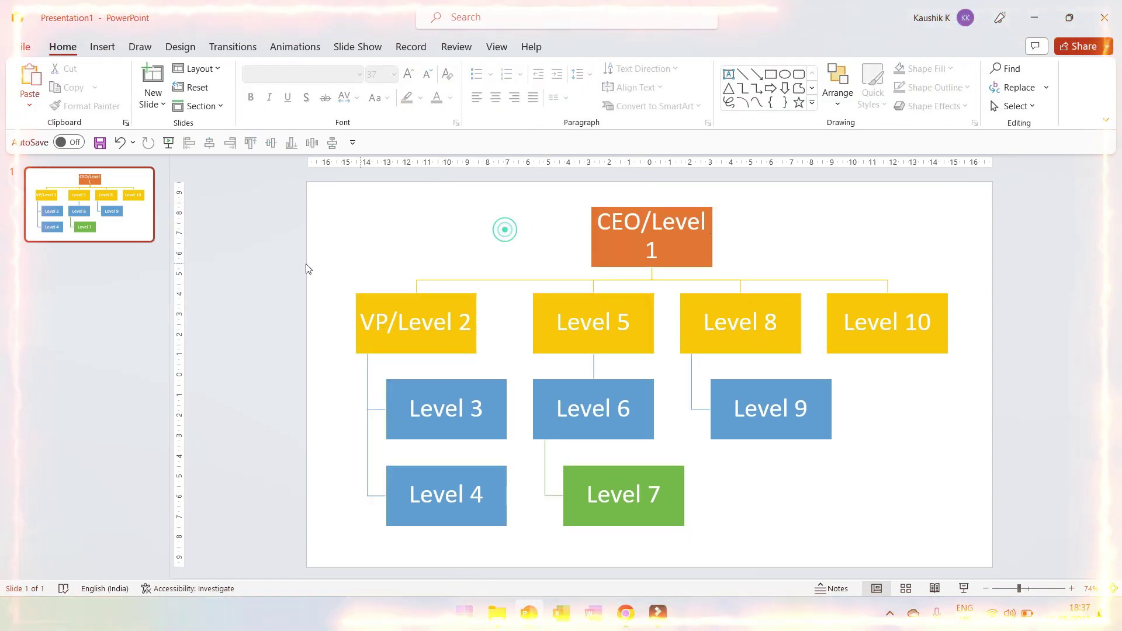
left_click(483, 282)
left_click(703, 281)
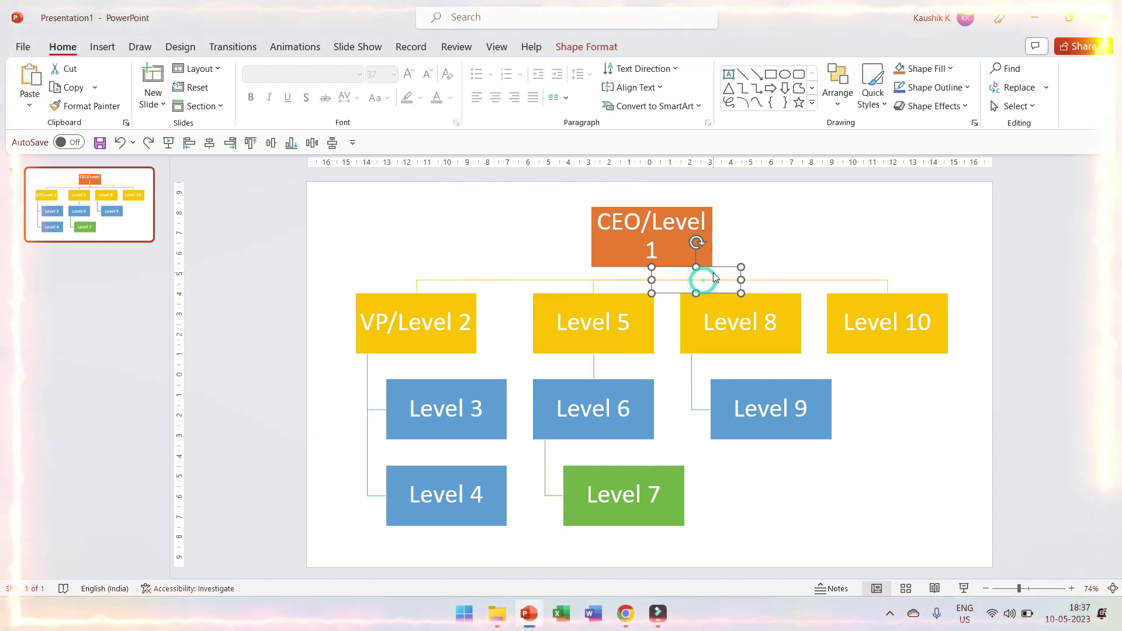
left_click(697, 281)
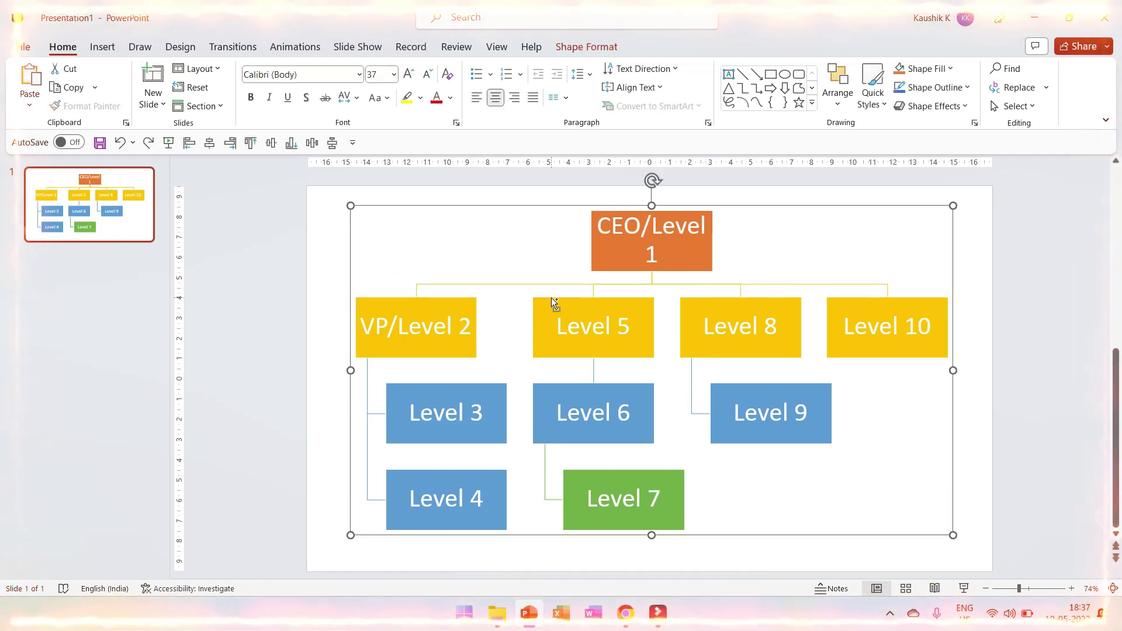
key("ctrl+z")
key("ctrl+z")
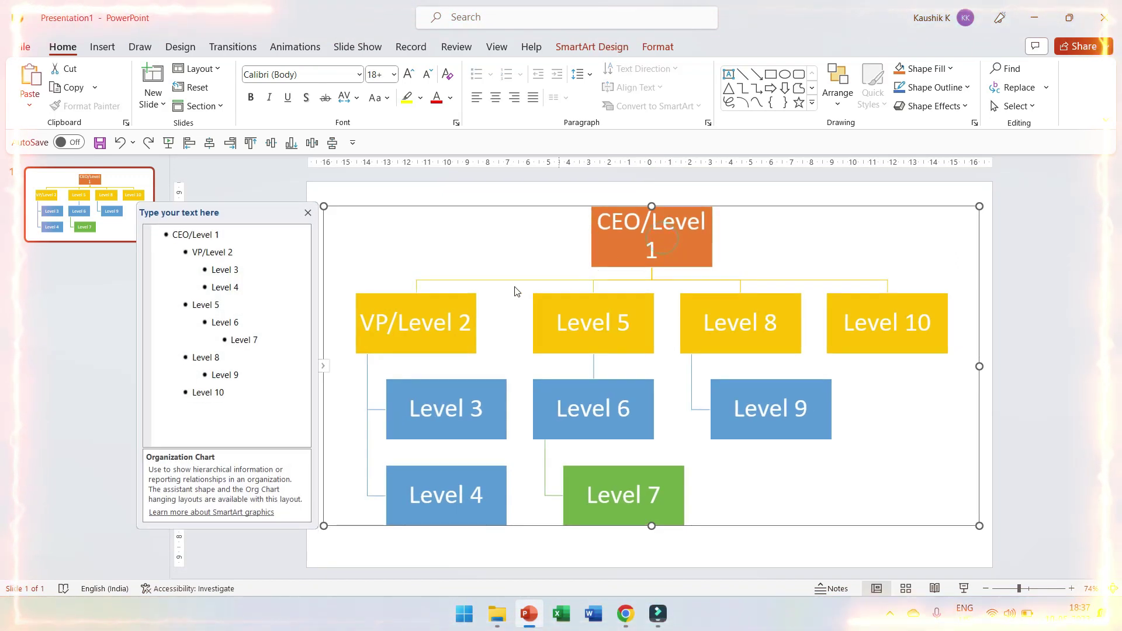
Add a blank box after Level 10 at Level 10's same level in the chart's second row
left_click(257, 394)
key("Return")
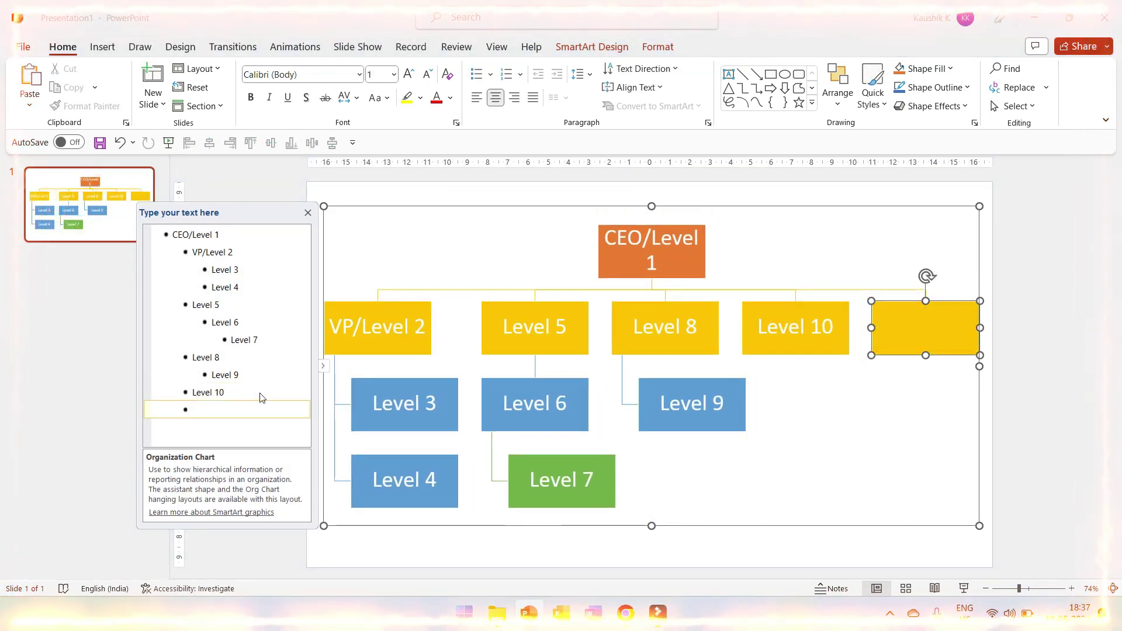
key("Tab")
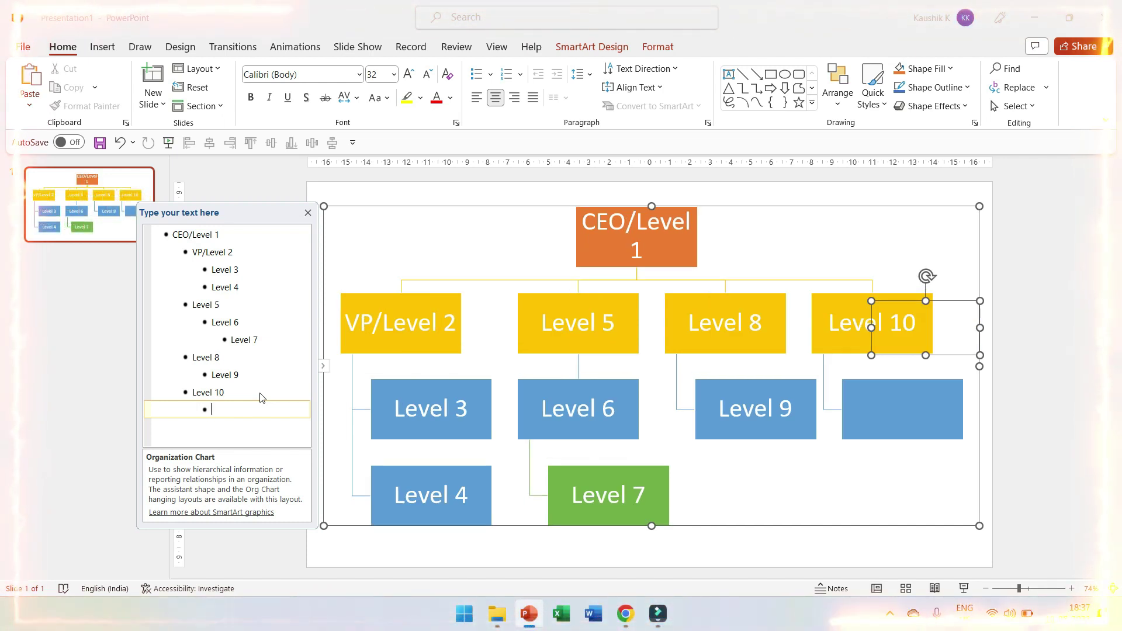
key("shift+Tab")
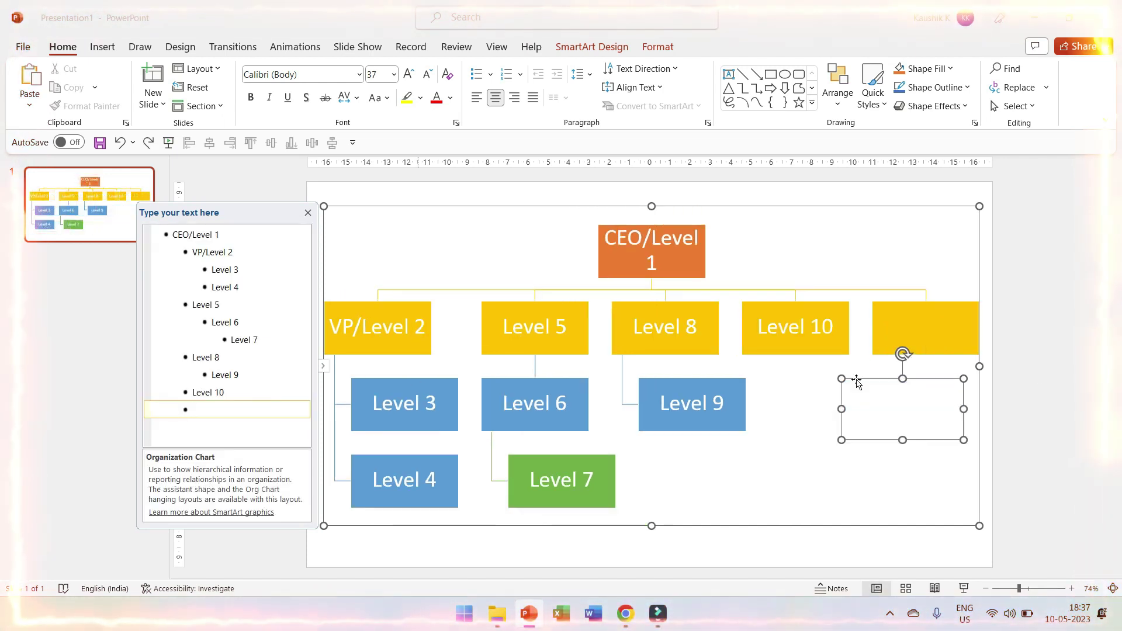
left_click(1033, 364)
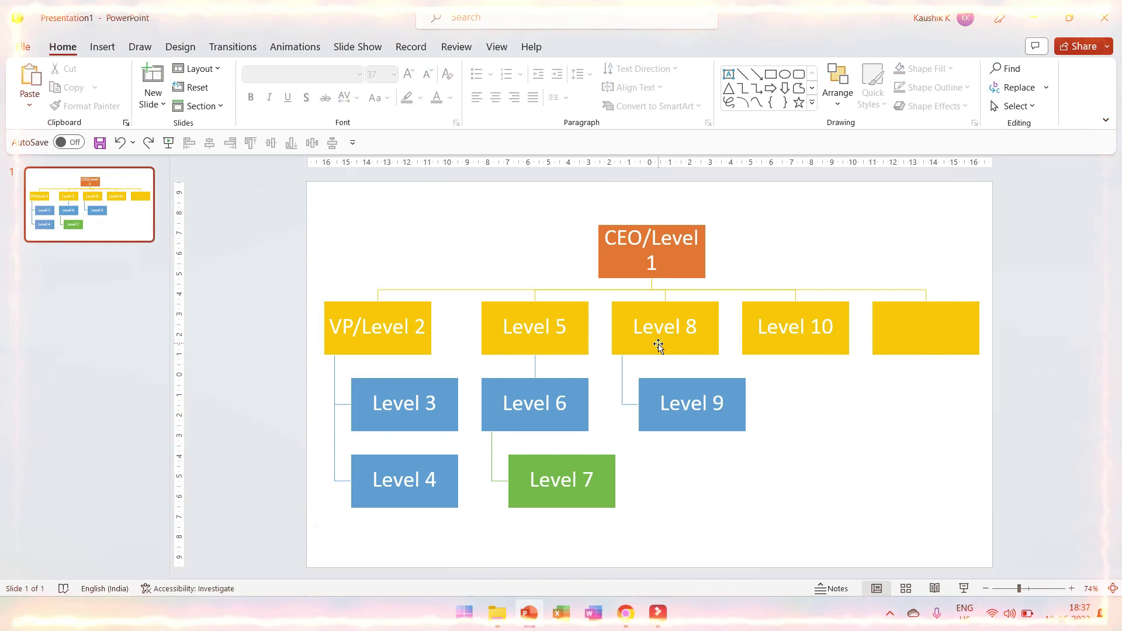